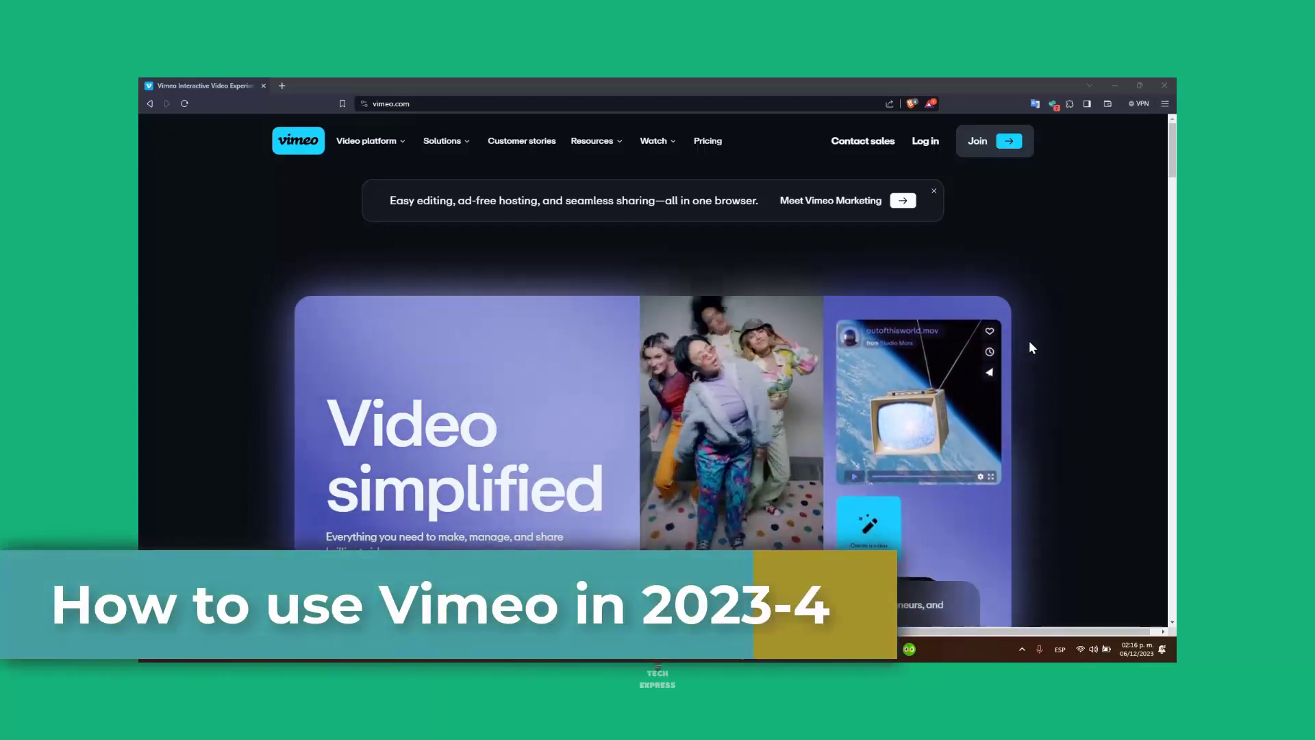
Sign up for a free Vimeo account through Join with Google, picking a Google account
scroll(1035, 370, down, 3)
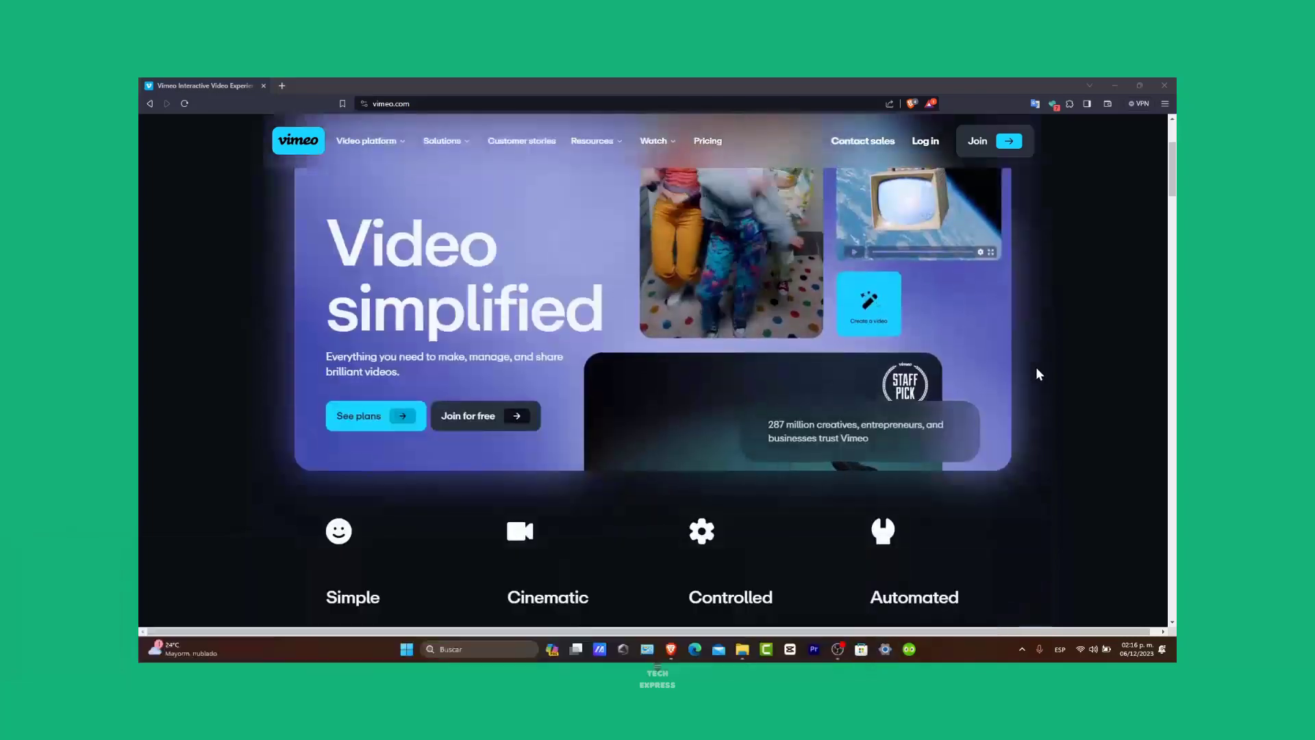
scroll(1036, 370, down, 3)
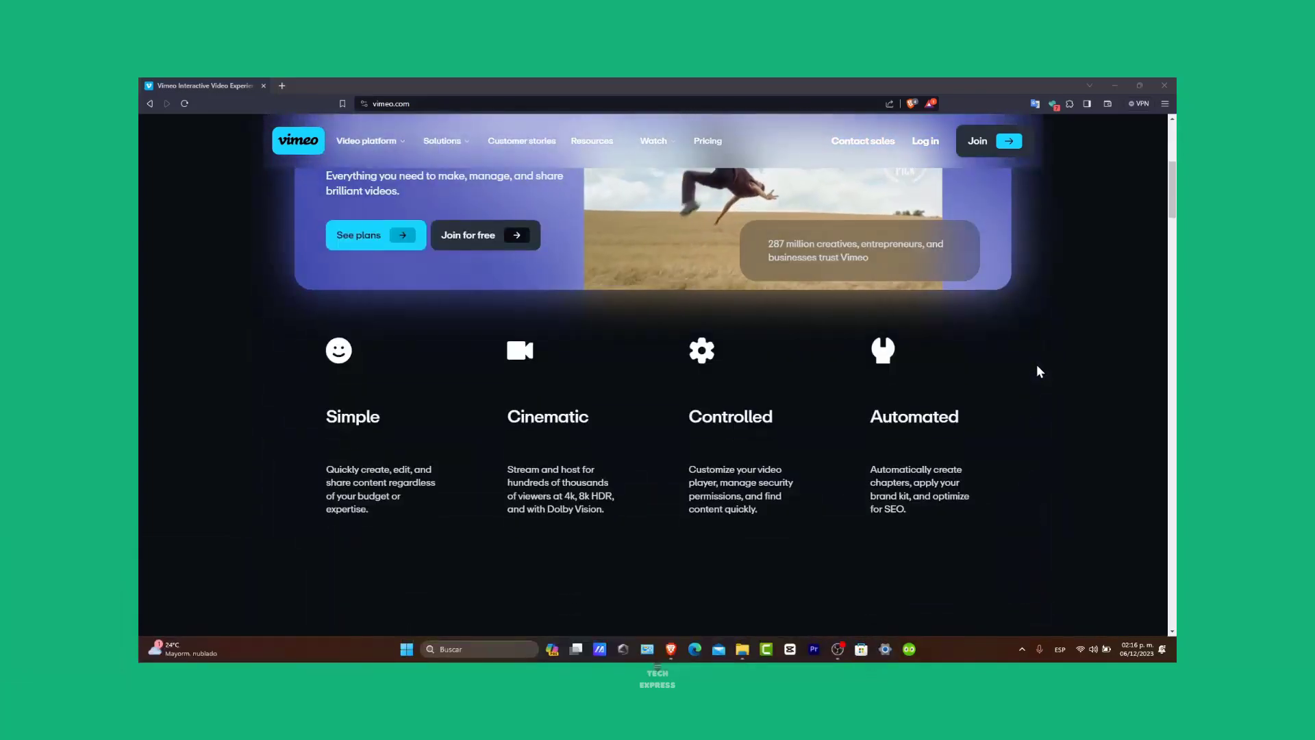
scroll(1039, 371, down, 3)
scroll(1039, 371, down, 10)
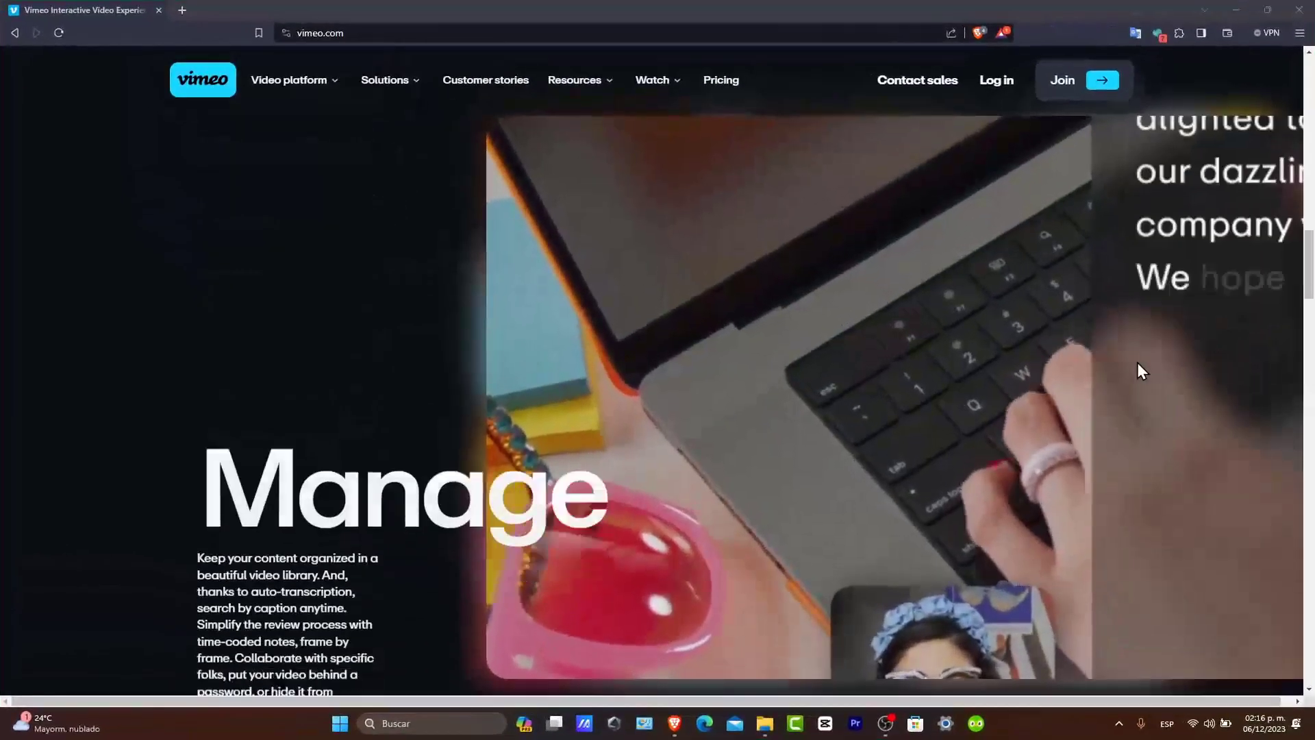
scroll(1138, 365, up, 15)
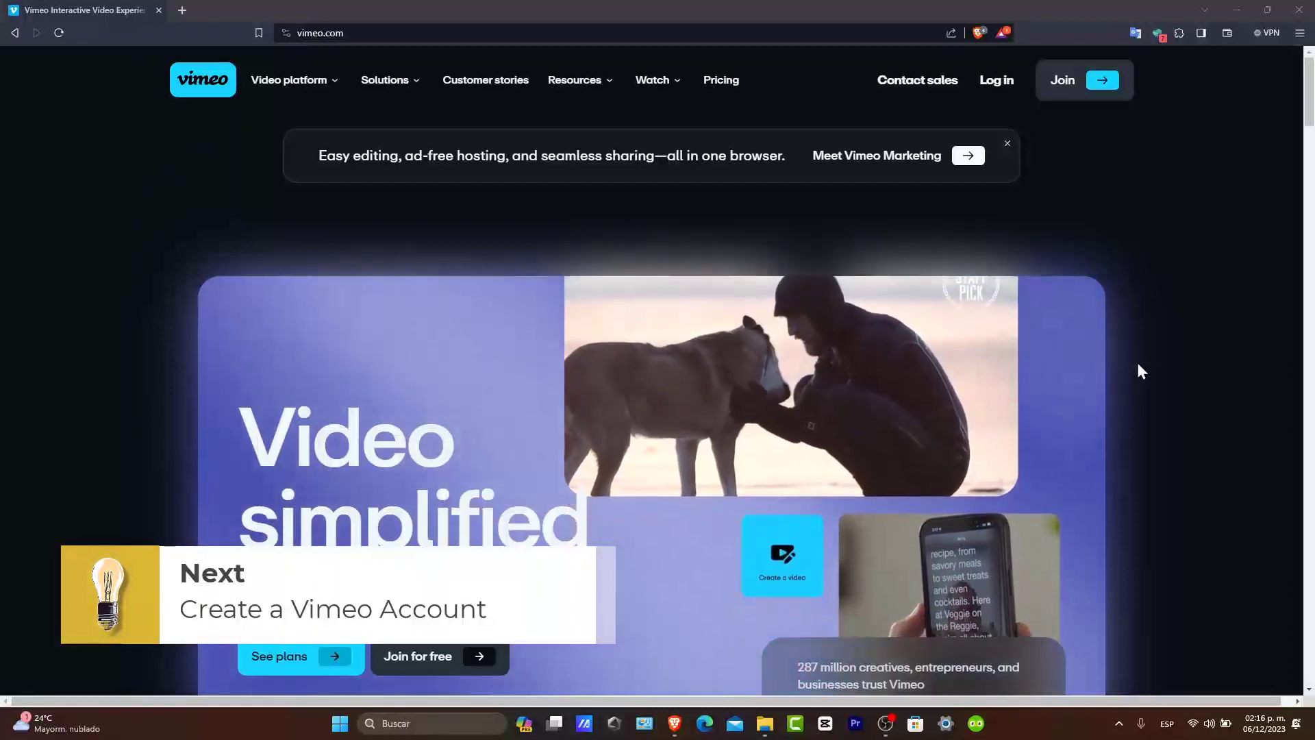
click(1063, 87)
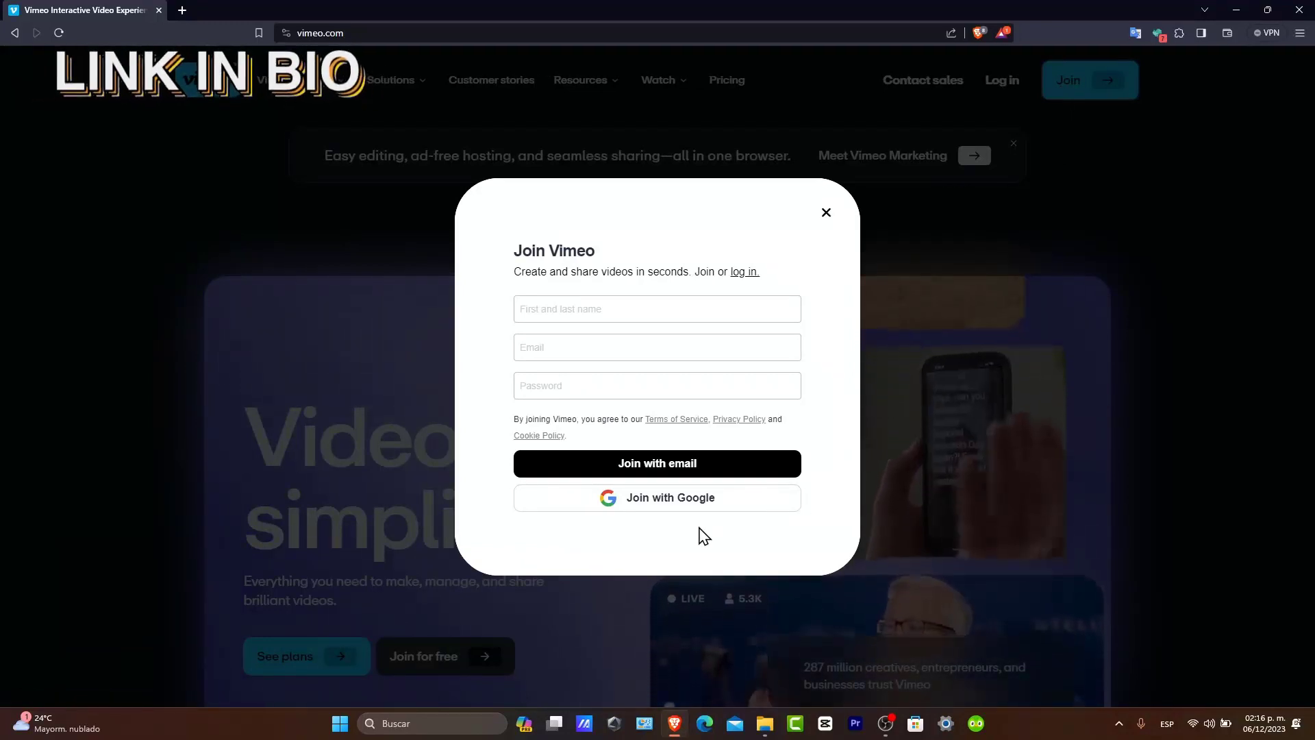
click(678, 503)
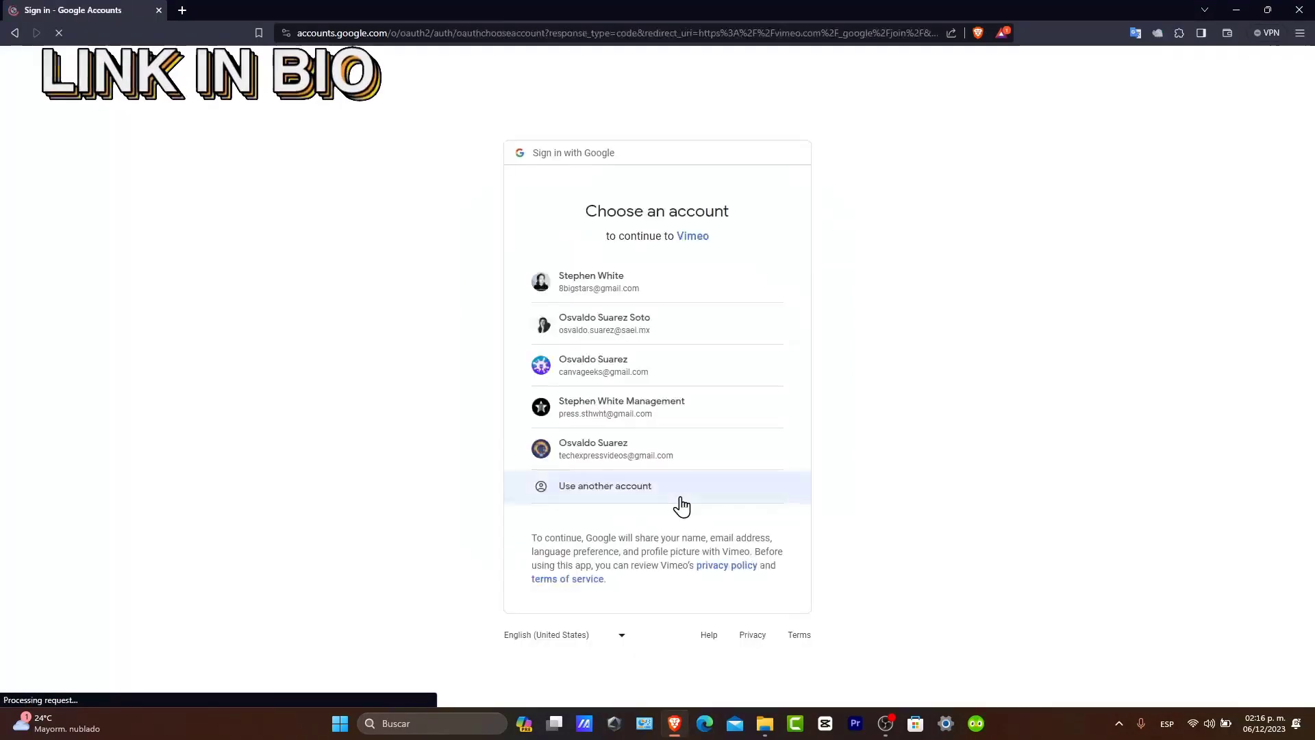
click(673, 454)
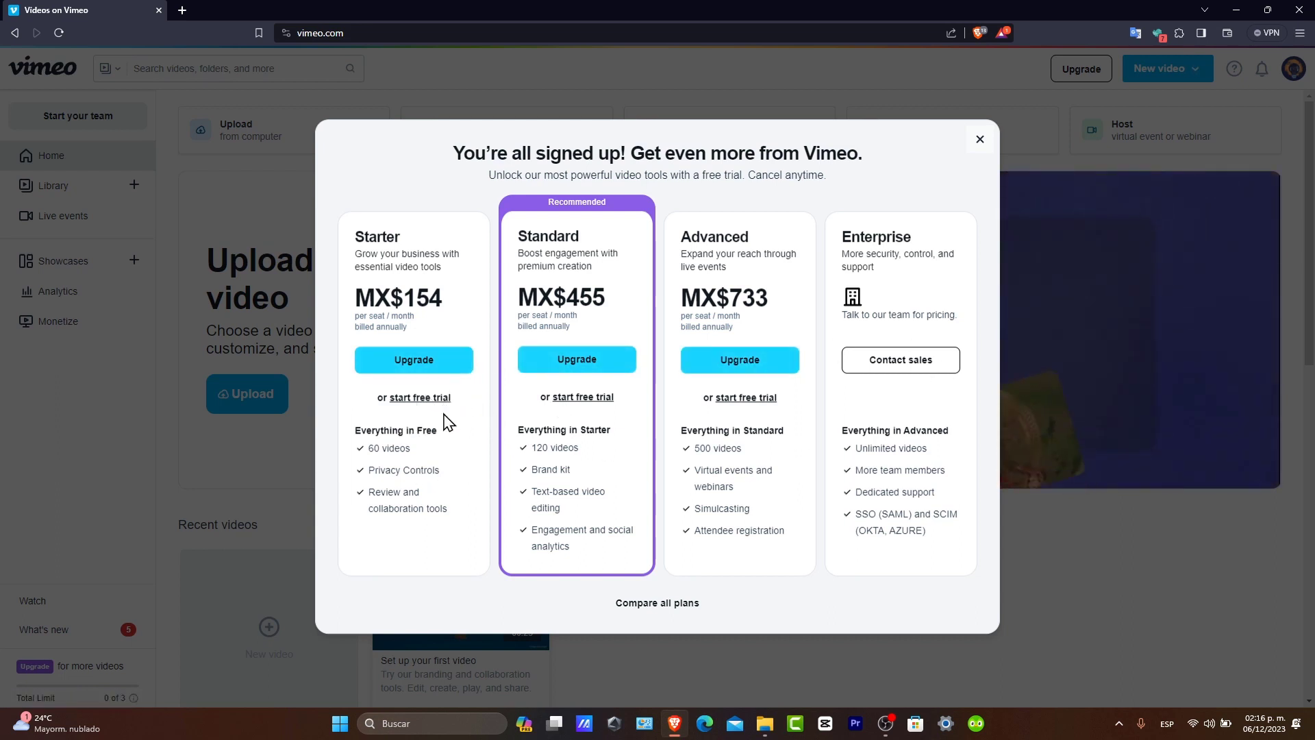
Close the paid plan upgrade offer on the new account's dashboard
click(979, 140)
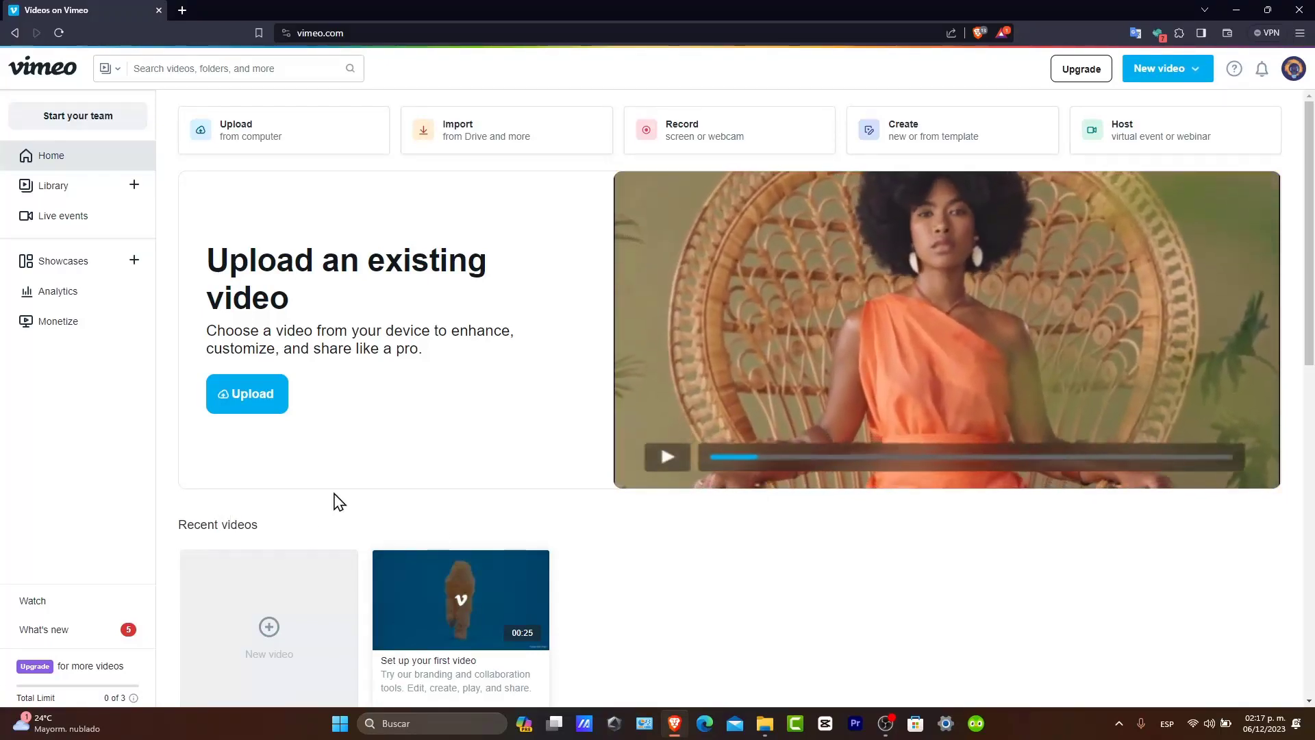
scroll(673, 329, down, 10)
scroll(581, 473, up, 10)
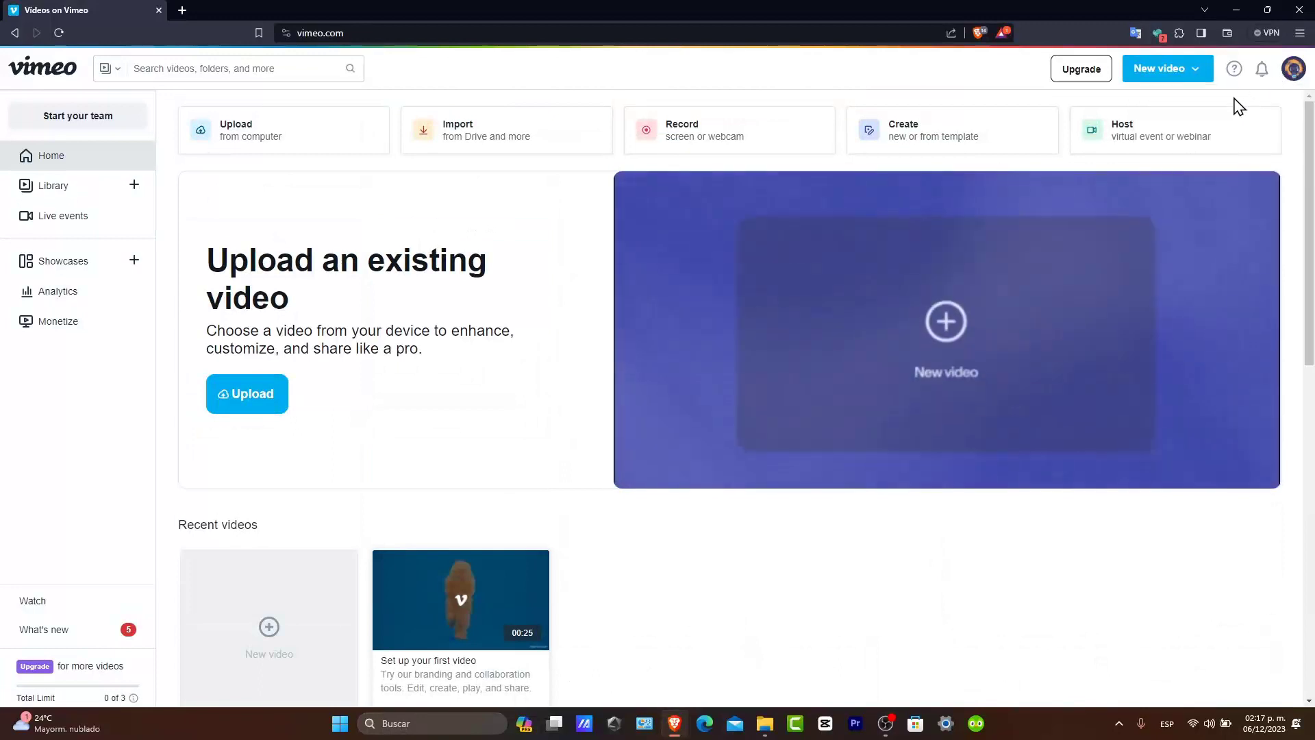
Open Edit profile from the avatar menu and look over the General profile settings
mouse_move(1268, 104)
click(1228, 121)
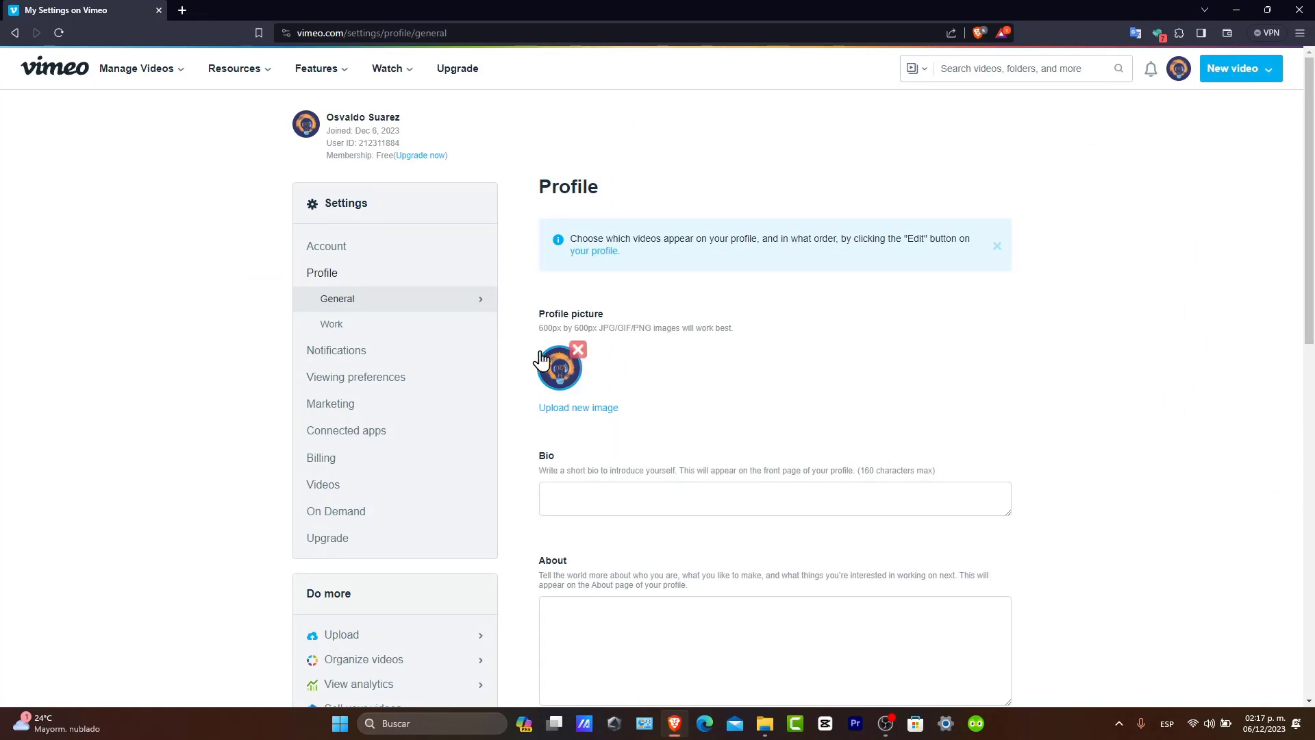
mouse_move(389, 135)
scroll(849, 514, down, 3)
scroll(877, 364, down, 3)
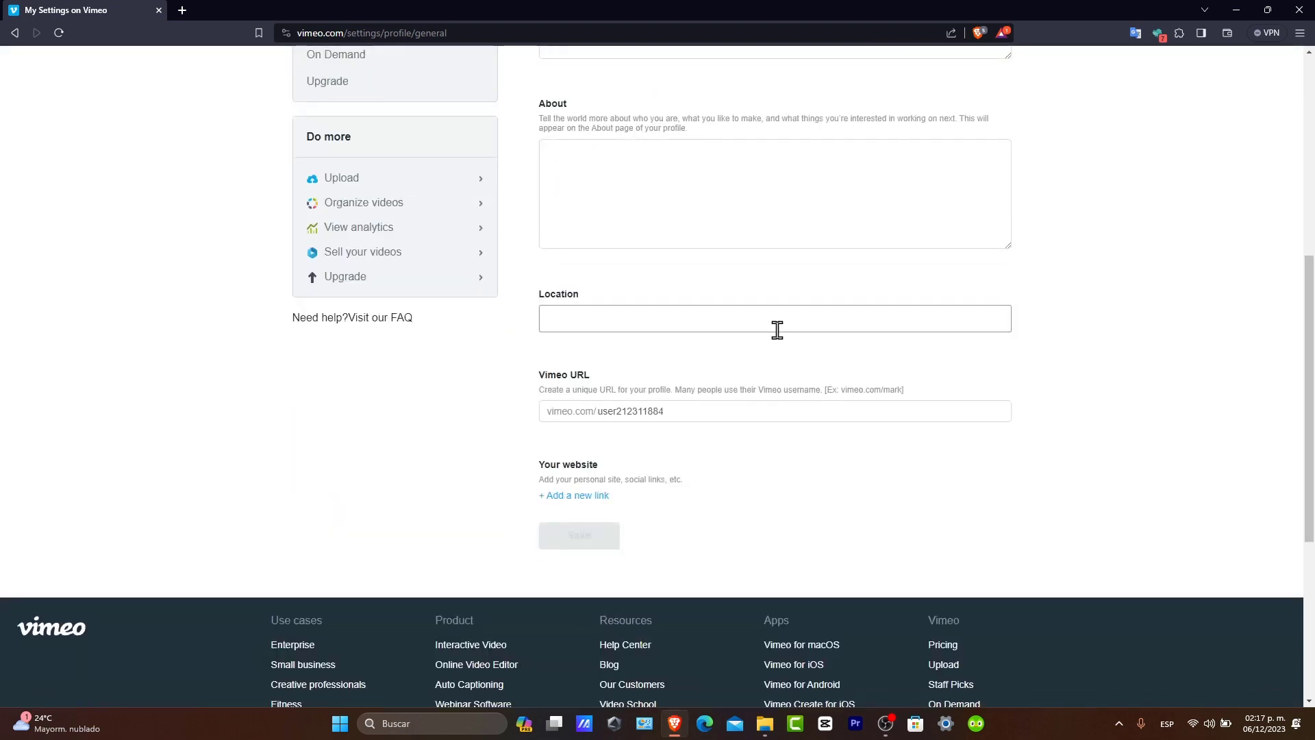
scroll(685, 421, down, 2)
scroll(702, 435, up, 8)
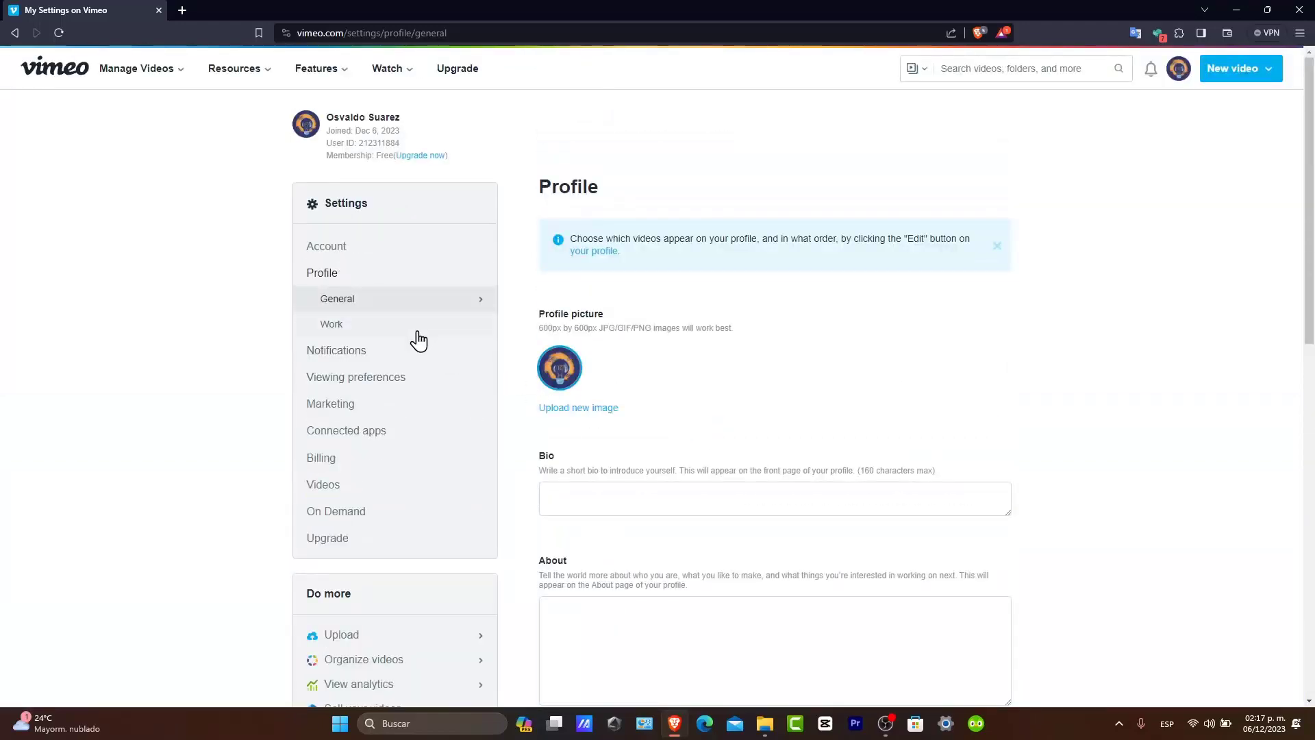
Switch to the Work profile settings and review its empty Location, Featured video and Roles fields
click(416, 331)
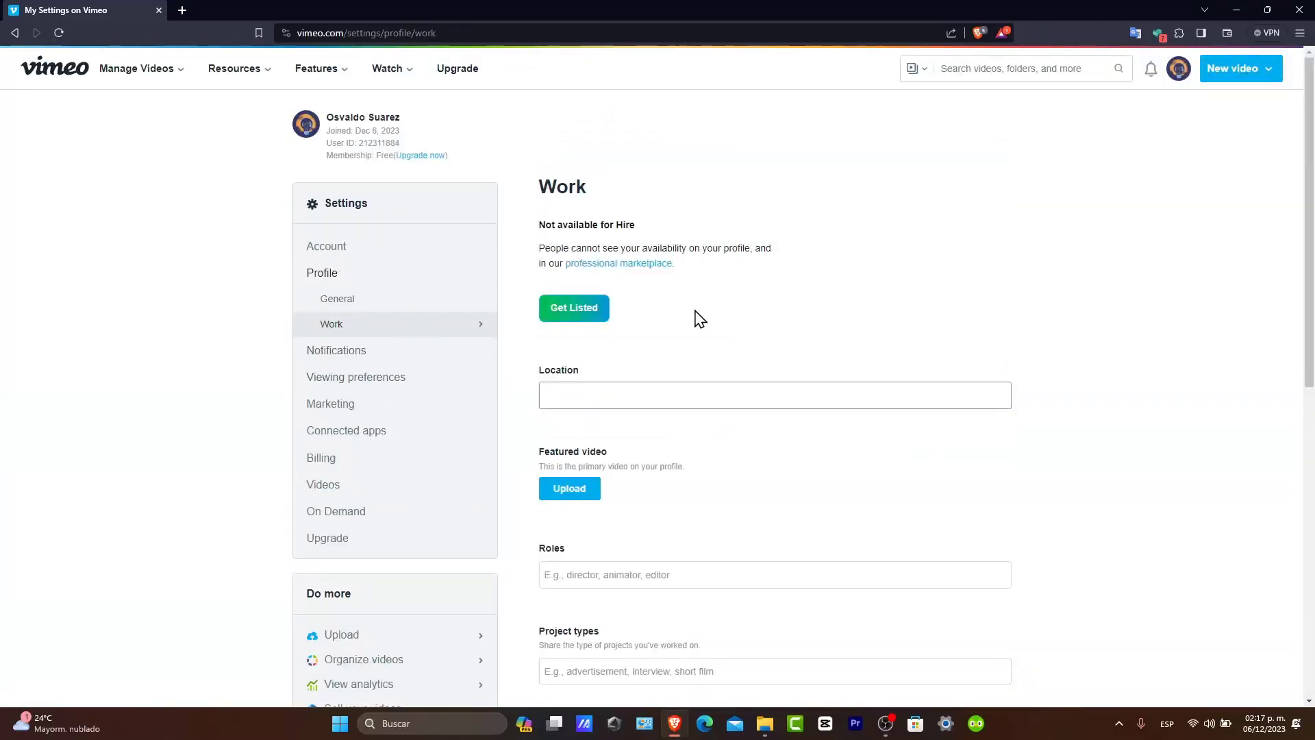
scroll(589, 315, down, 3)
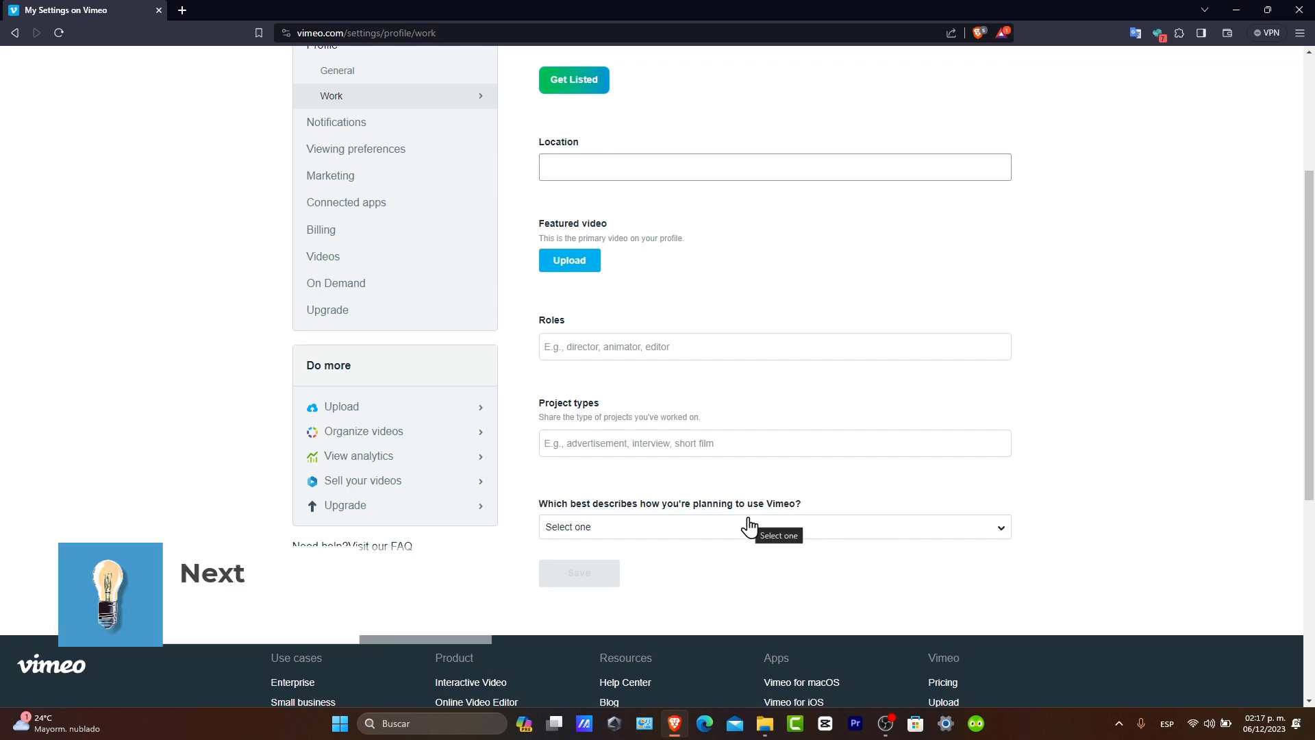
scroll(749, 526, up, 4)
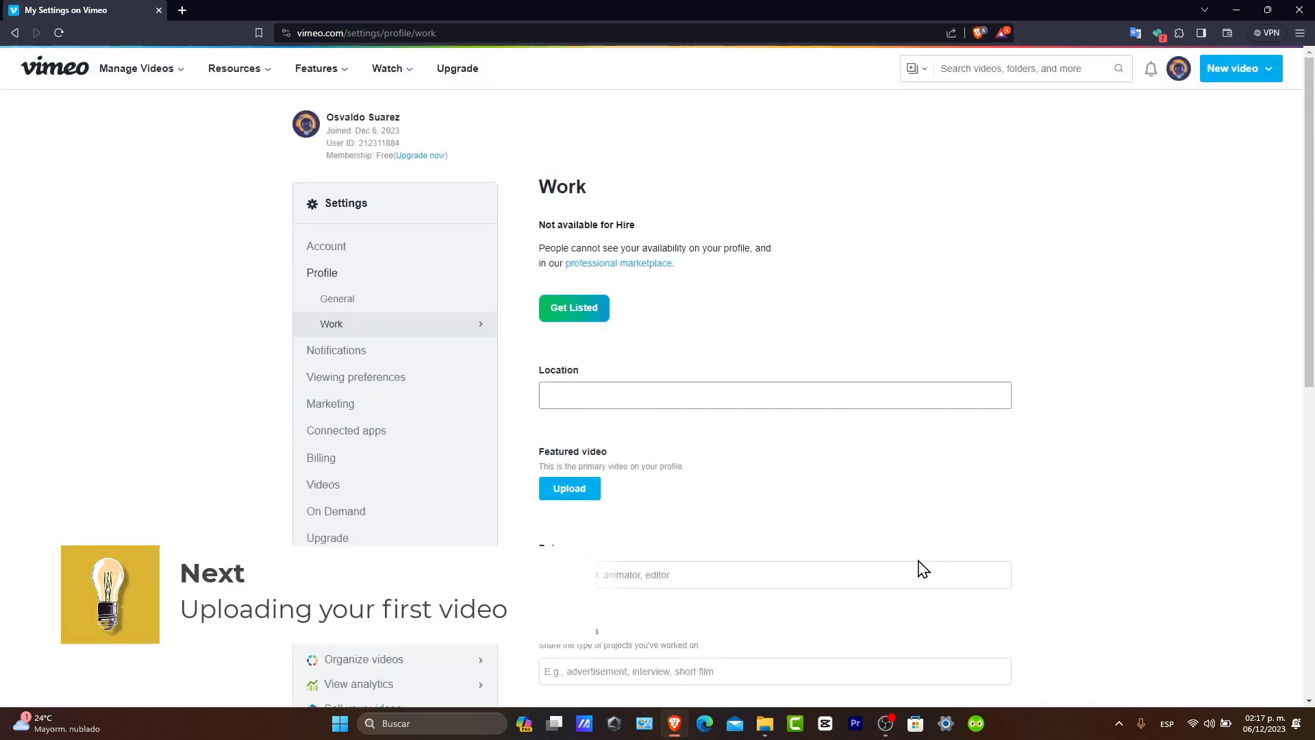
Upload the file '760. How To Add Product Categories In Shopify (Step By Step)' as a new video
click(1237, 70)
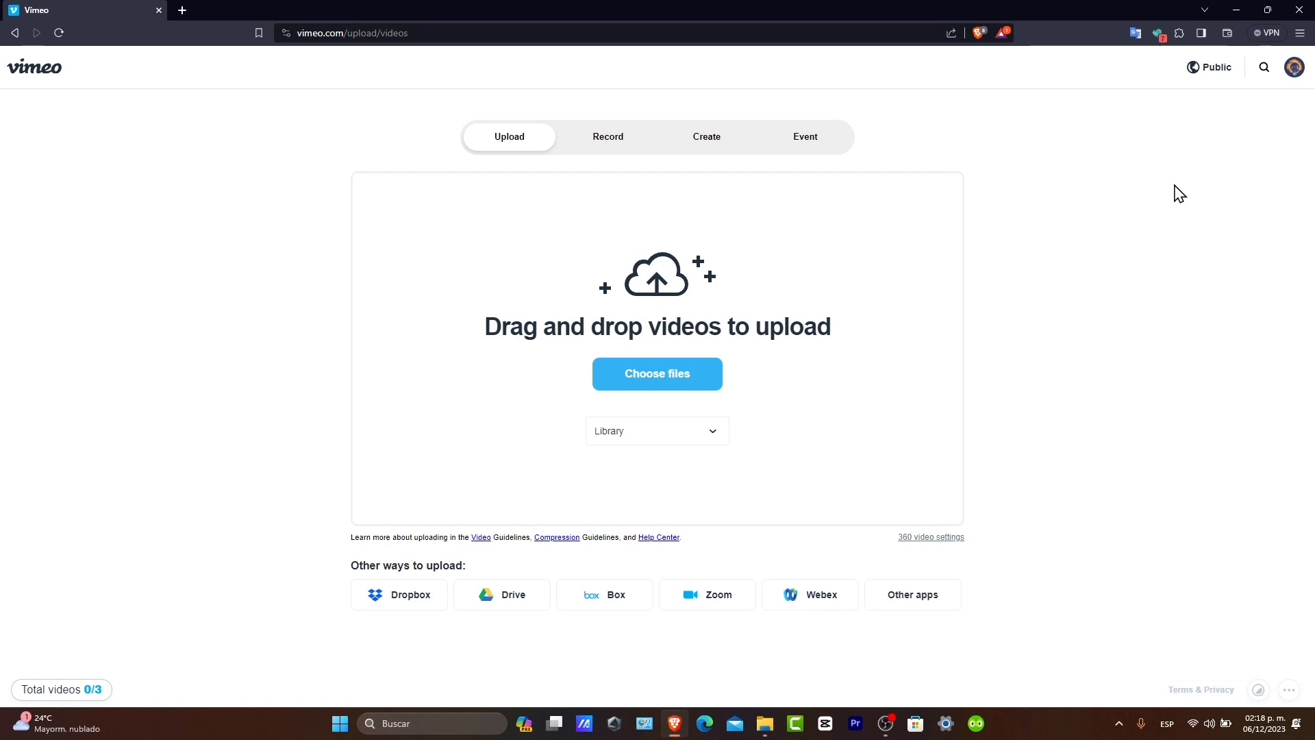
click(650, 366)
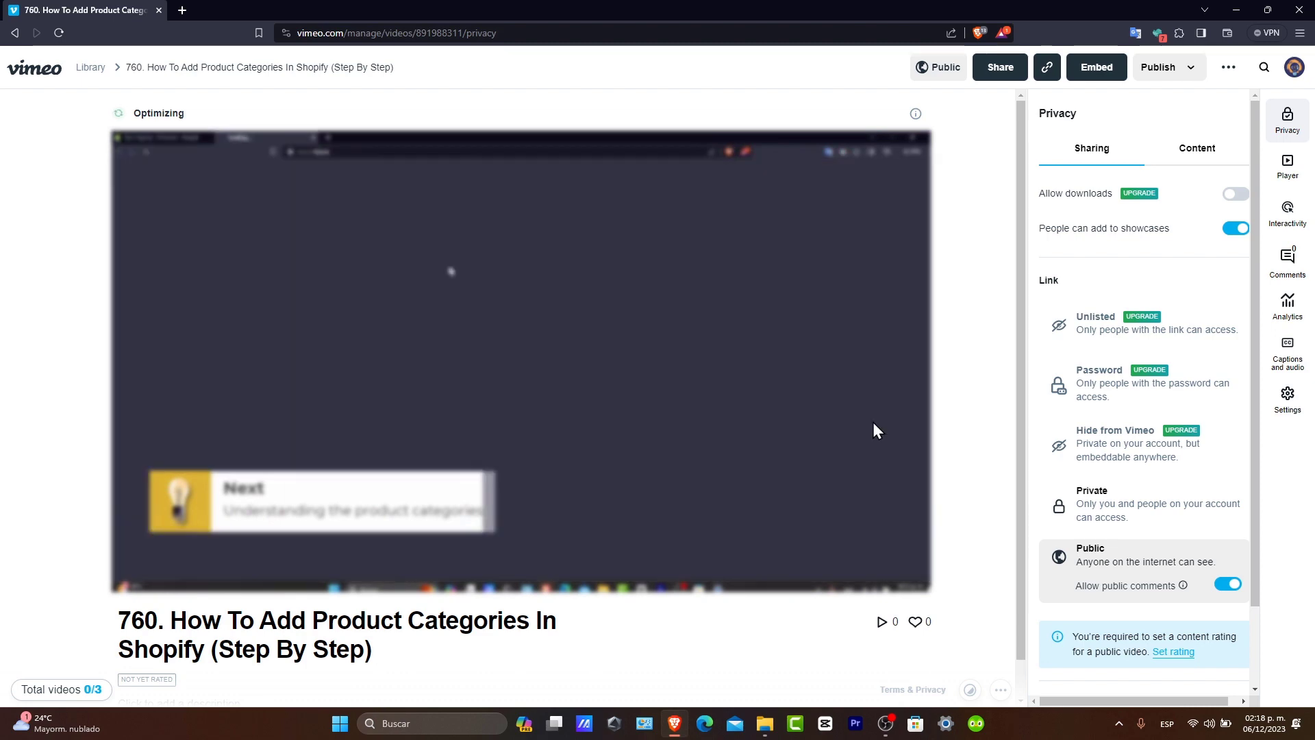
Step through the Content, Player, Interactivity, Comments, Analytics and Captions panels, ending on Settings
click(1197, 148)
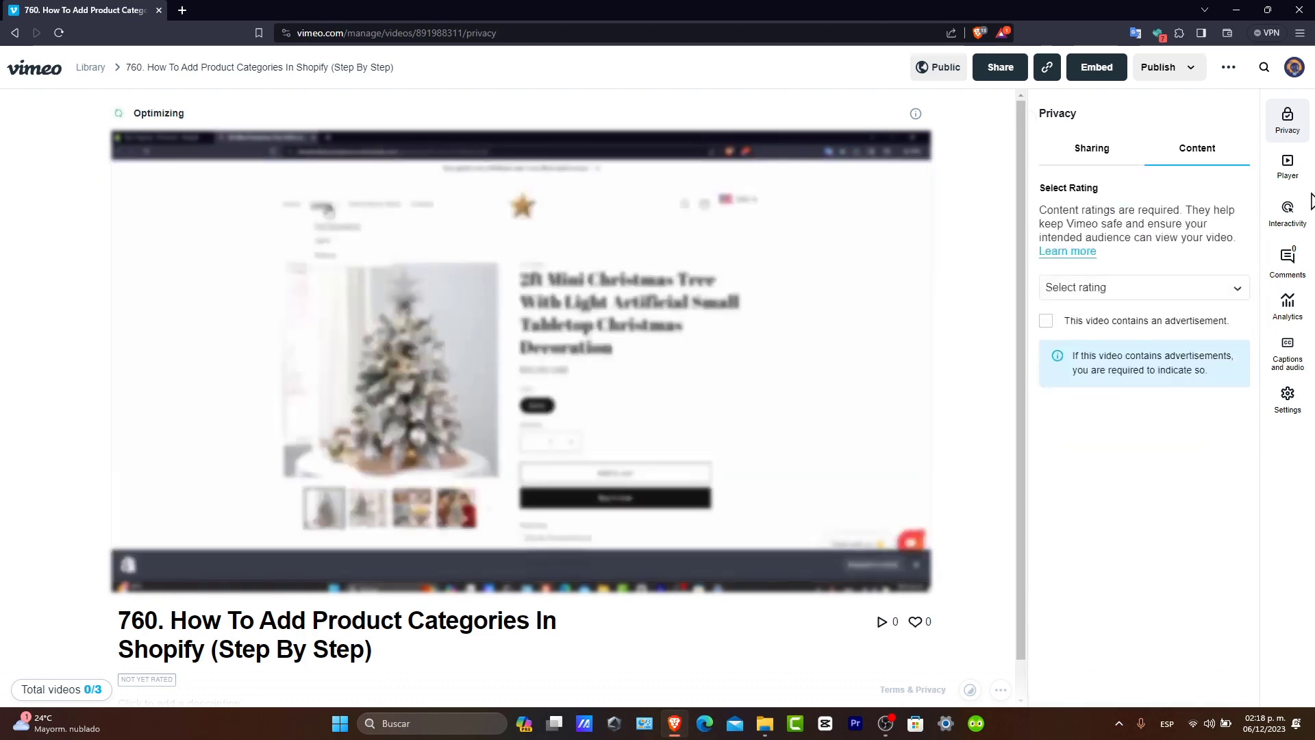
click(1288, 167)
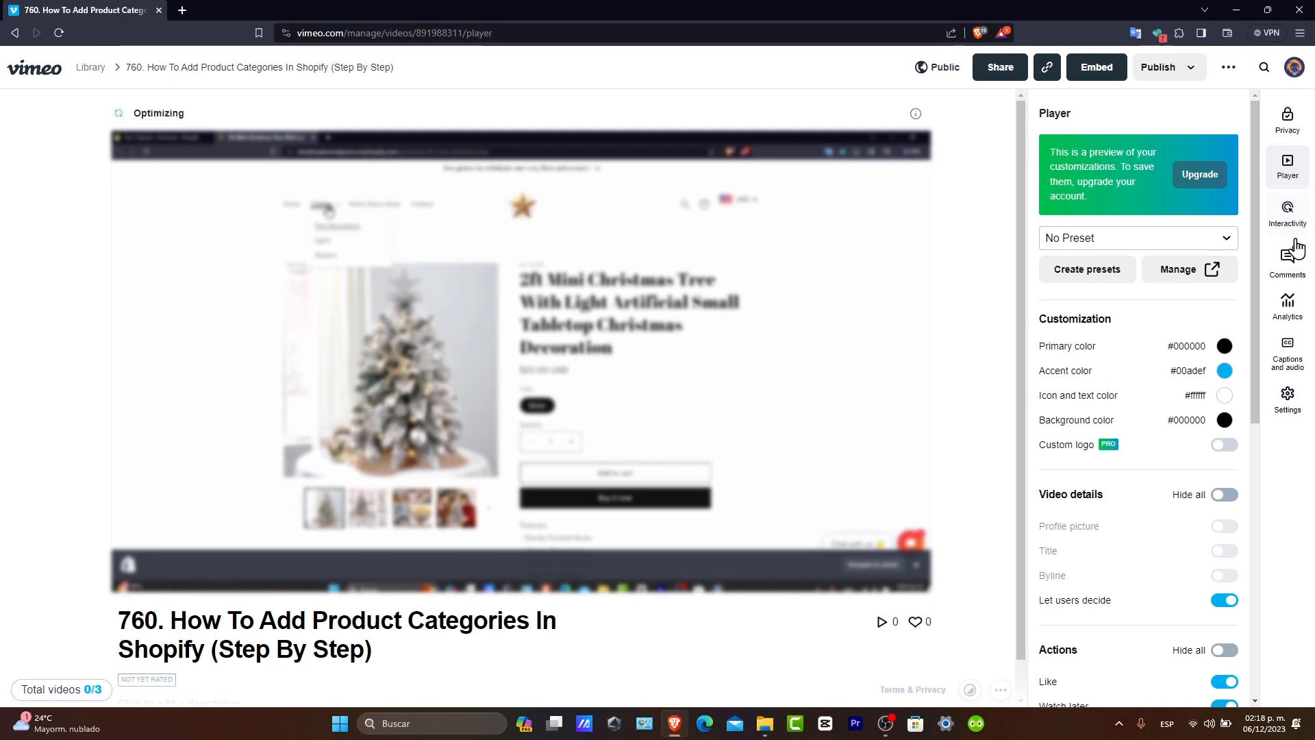
click(1294, 226)
click(1287, 259)
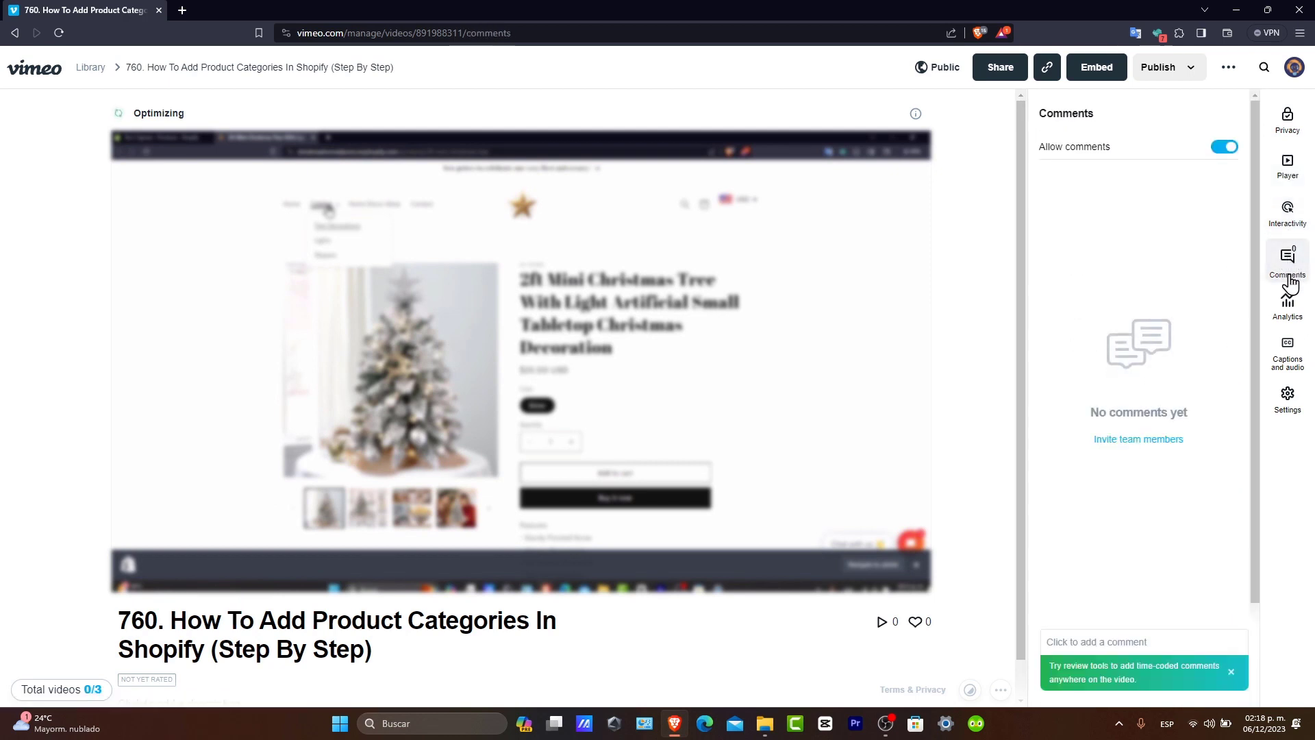
click(1292, 307)
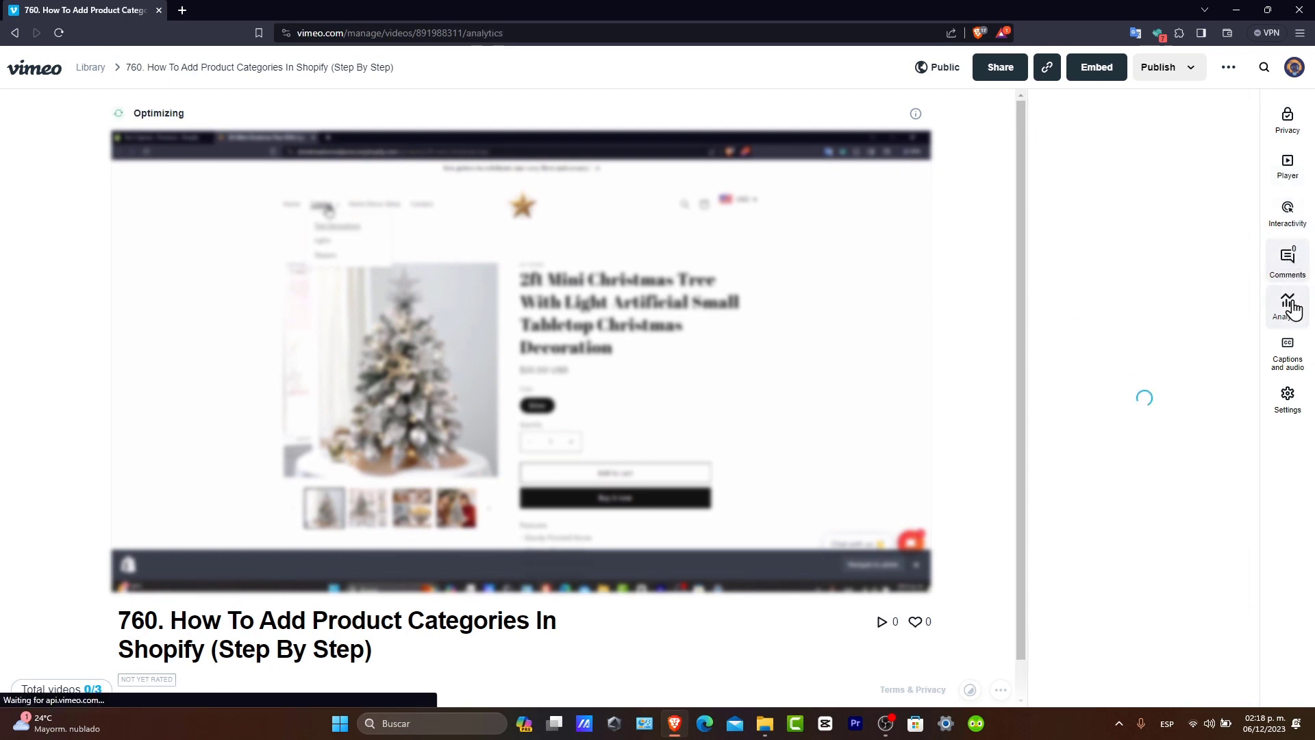
click(1296, 353)
click(1288, 396)
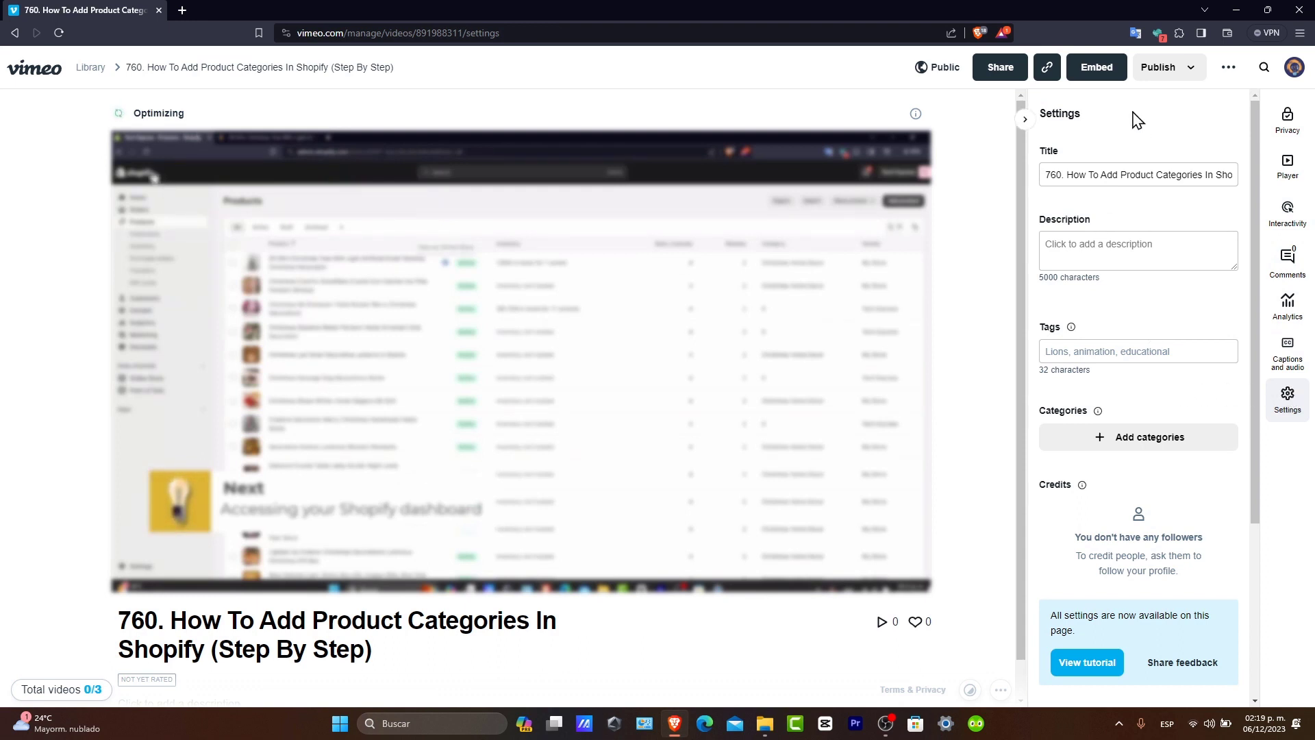
Copy the video title into the description box and save it
click(1154, 168)
click(1138, 242)
click(1145, 167)
key(ctrl+a)
key(ctrl+c)
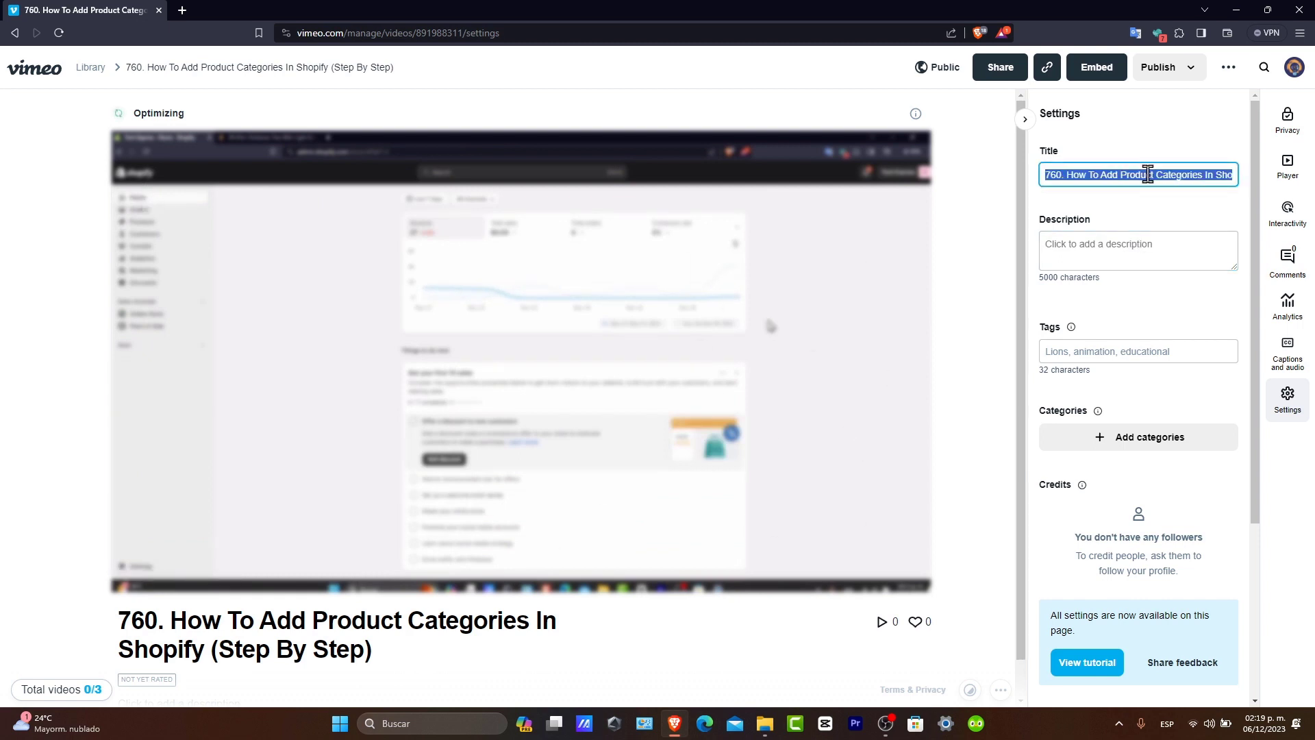
click(1133, 249)
key(ctrl+v)
click(1148, 352)
click(1154, 266)
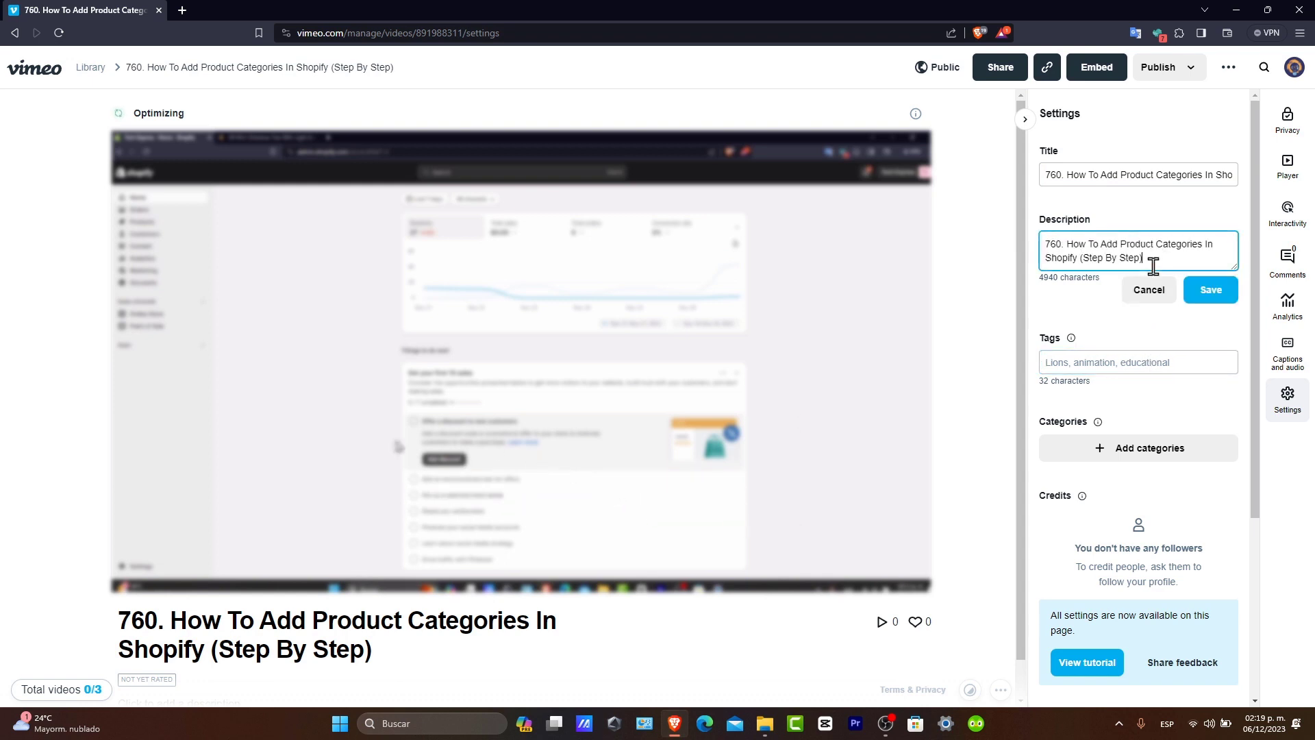
click(1214, 292)
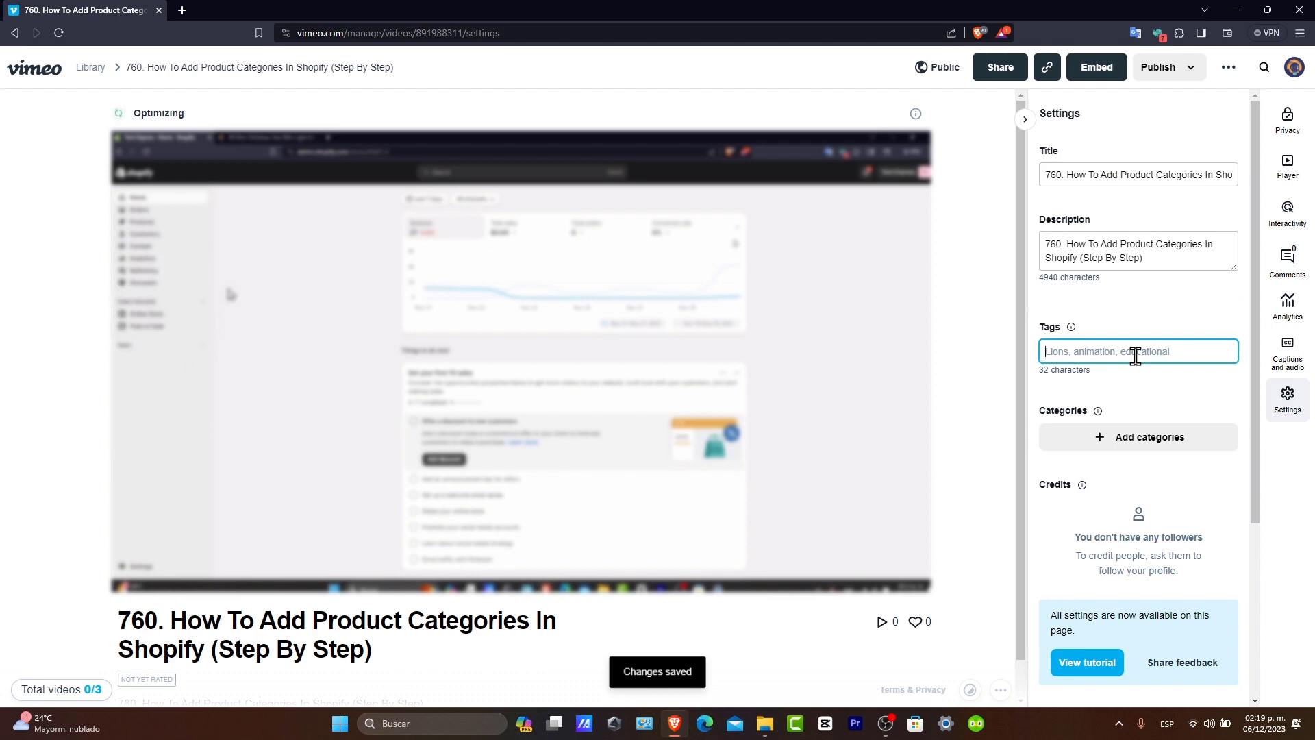
Tag the video 'Shopify, Product Categories' and give it the Industry category
click(1135, 356)
text(Shopify)
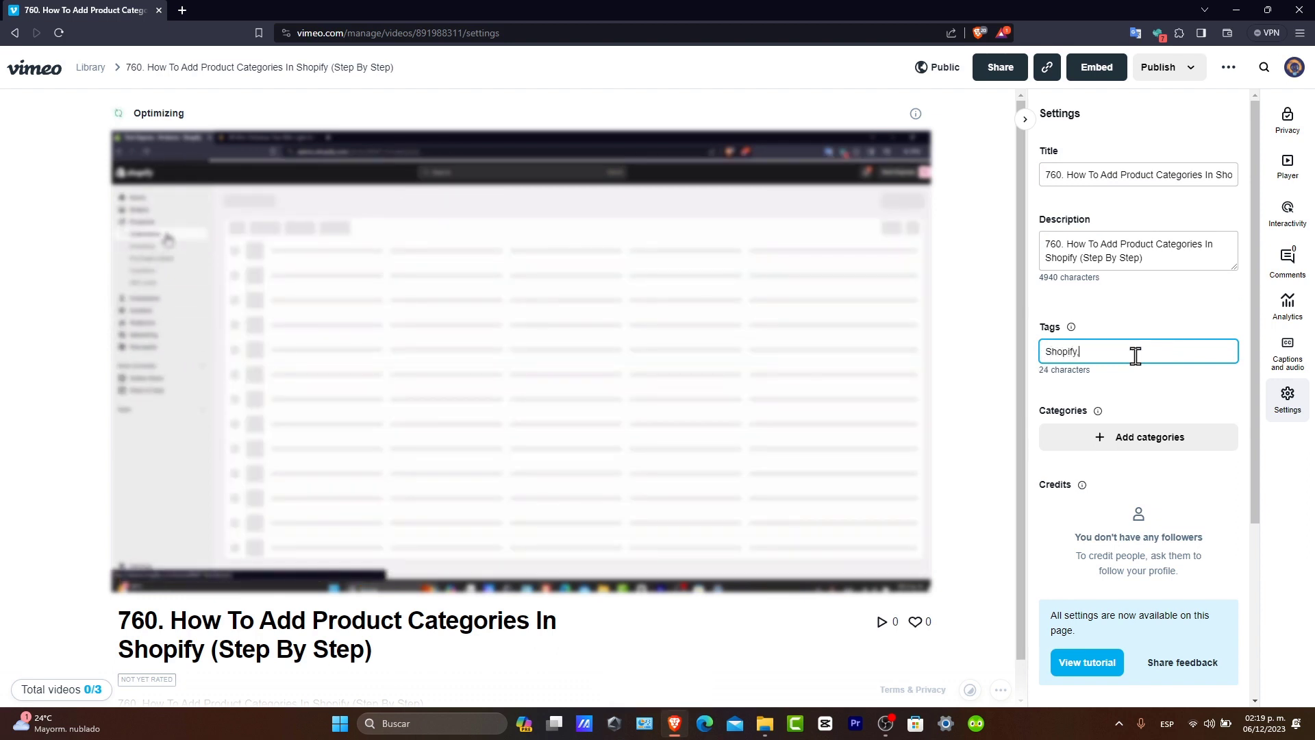
text(, Product Categories)
click(1149, 438)
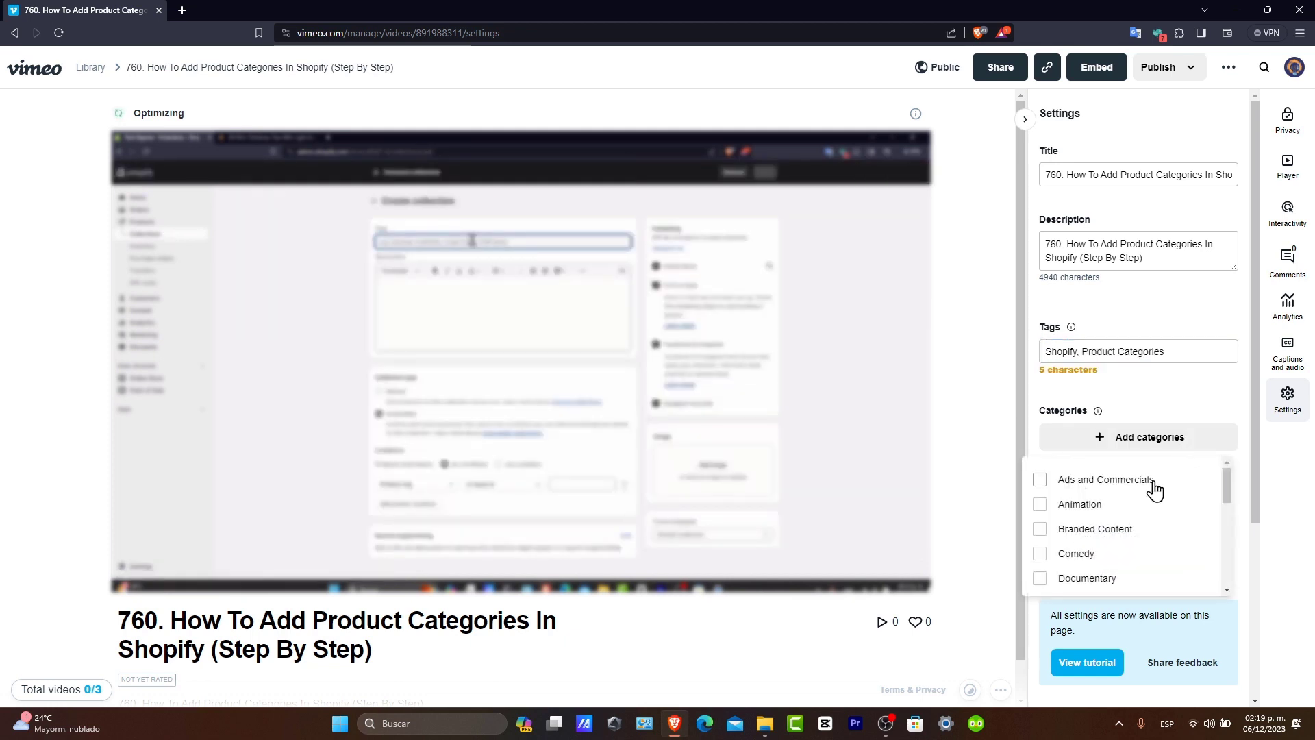
click(1143, 491)
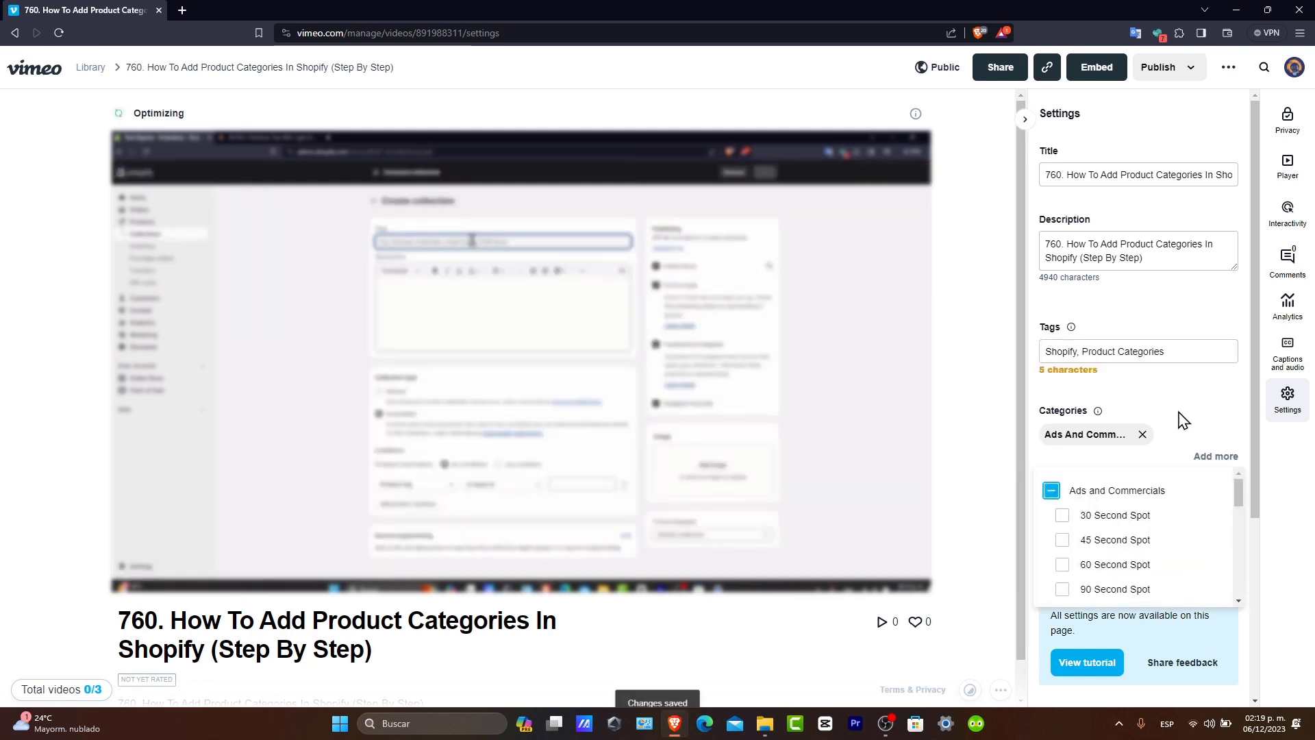
scroll(1191, 429, down, 3)
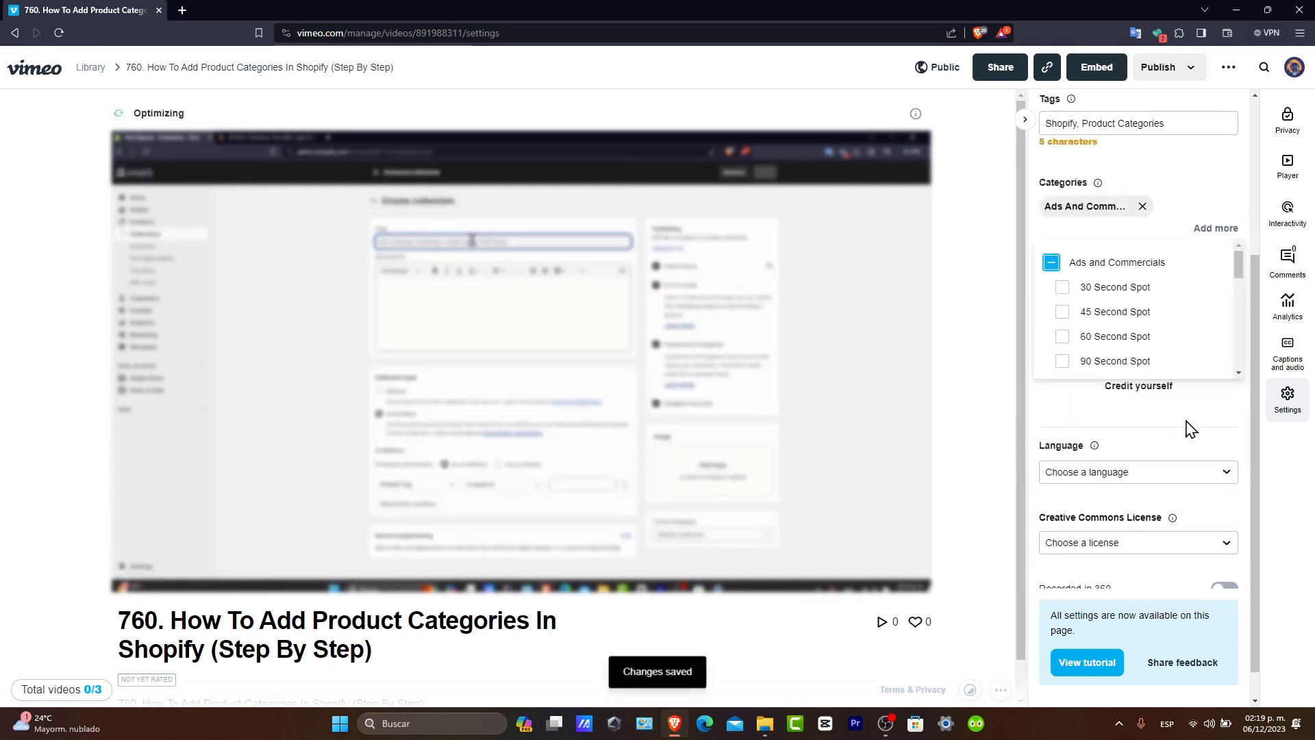
click(1097, 267)
scroll(1127, 281, down, 3)
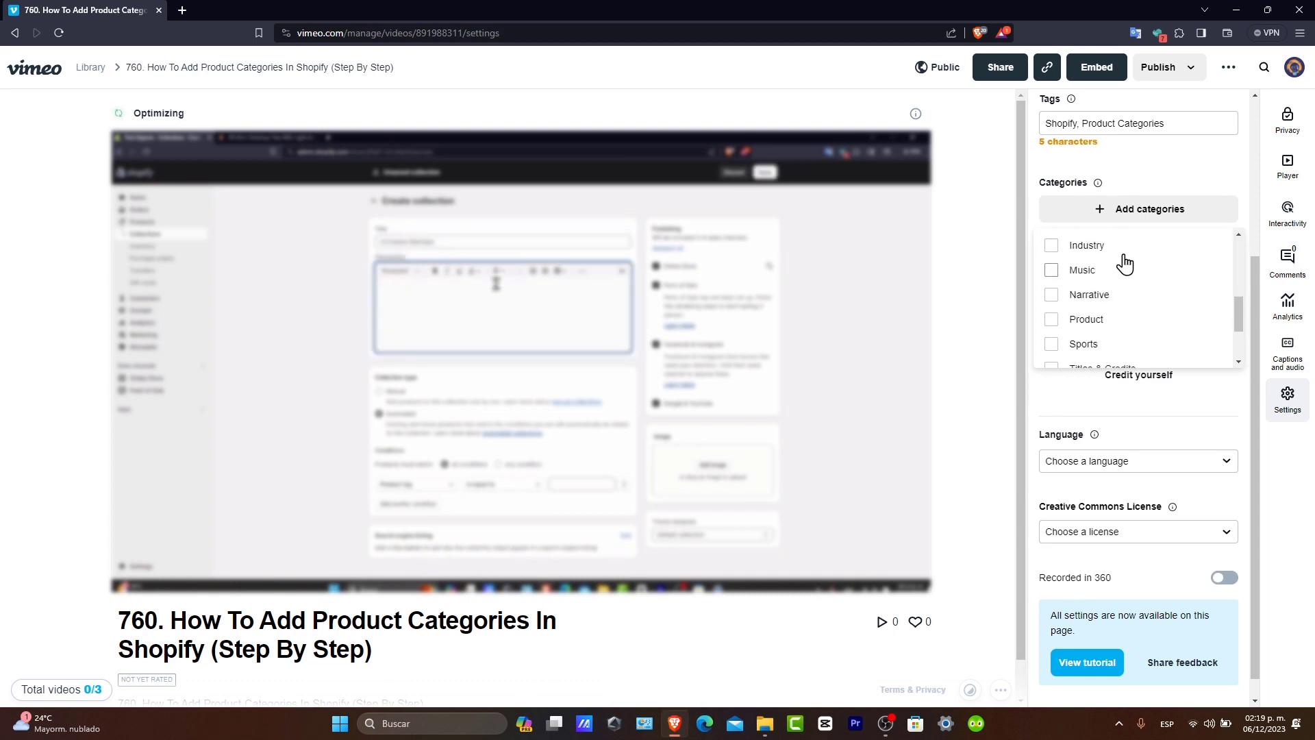
click(1124, 252)
click(1163, 446)
Leave the language unset and choose the Creative Commons Attribution license
click(1134, 473)
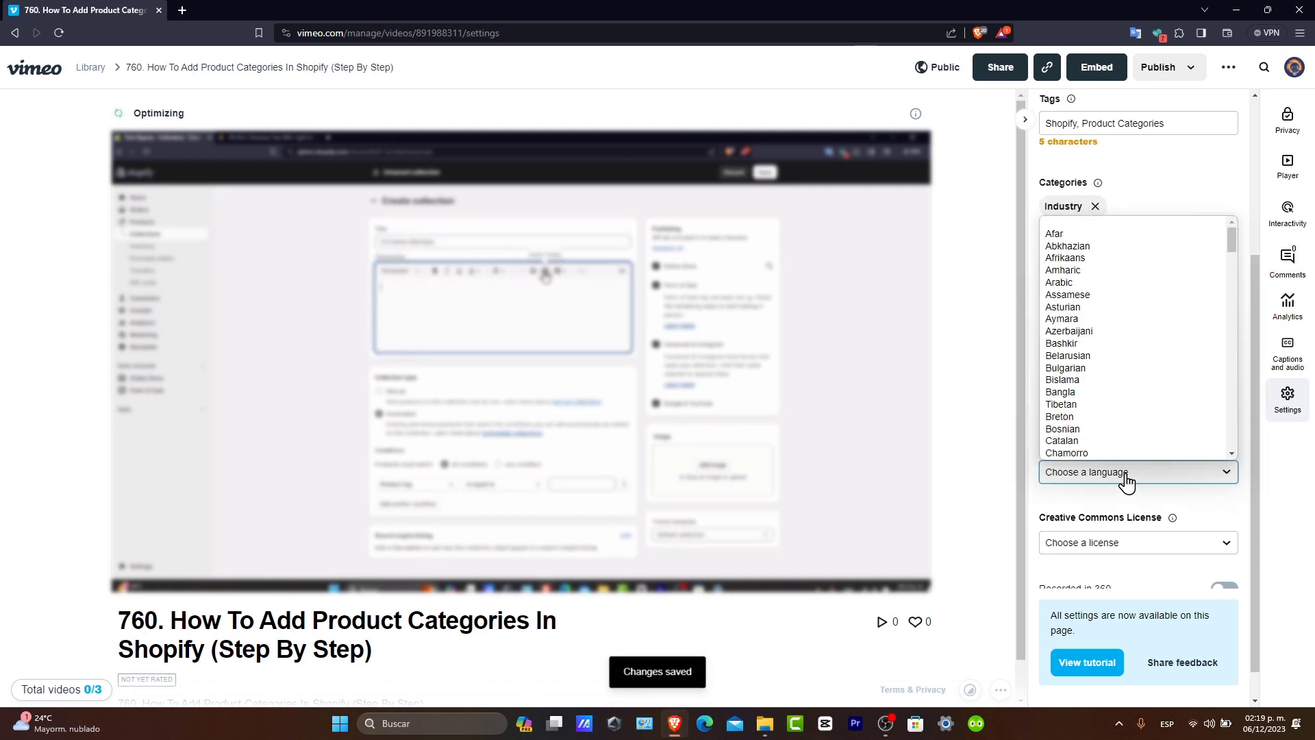
scroll(1124, 409, down, 5)
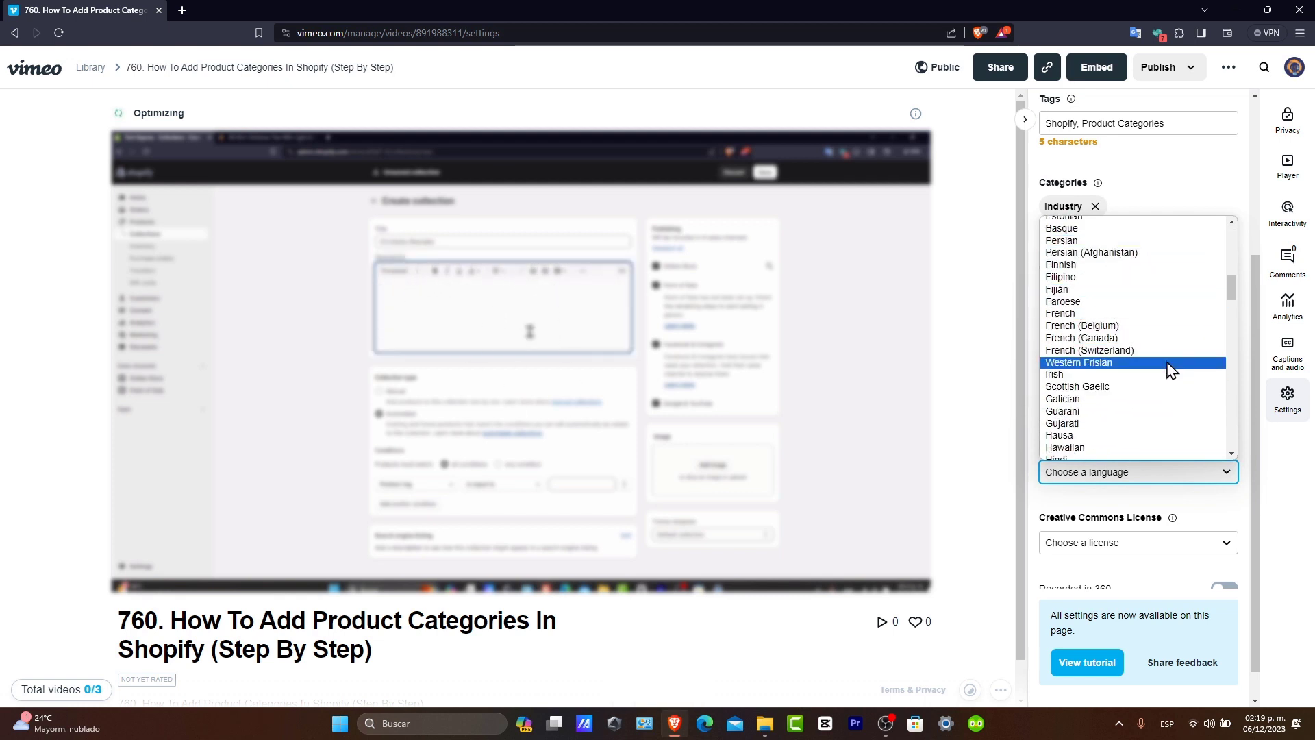
scroll(1178, 411, down, 1)
click(1170, 523)
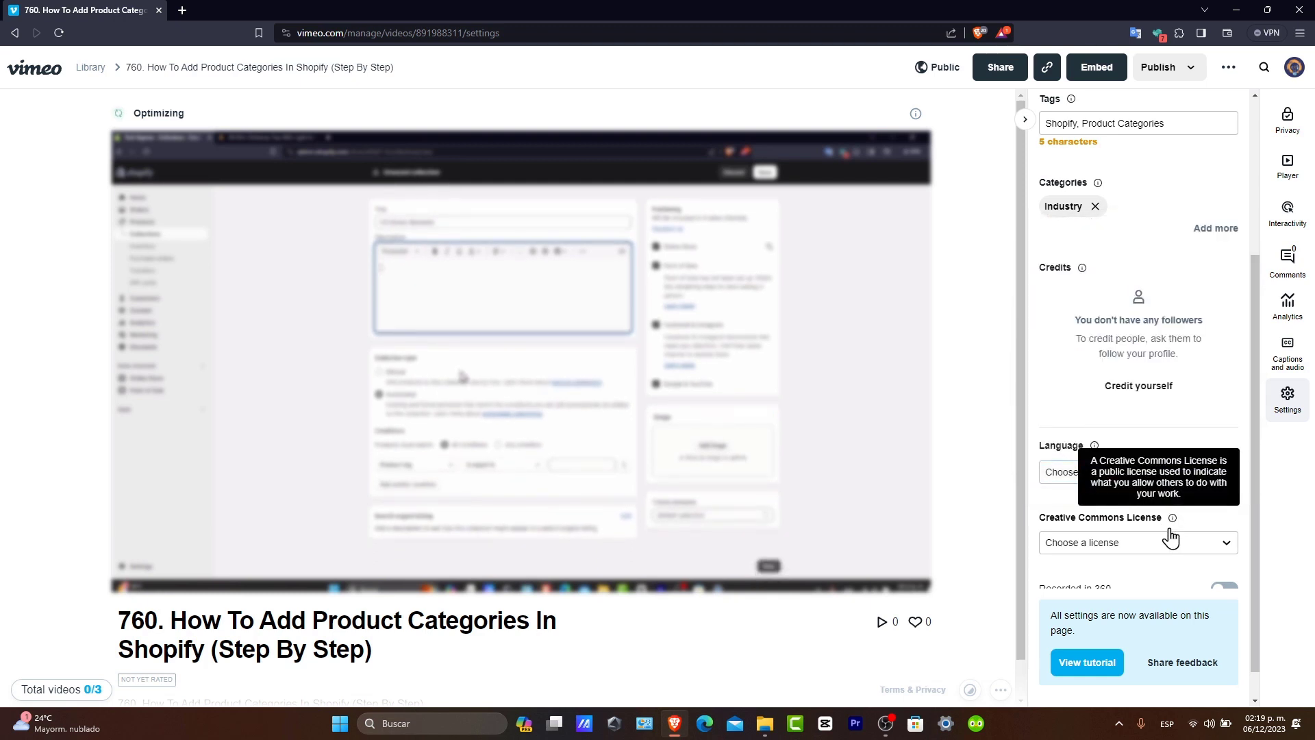
click(1170, 543)
click(1166, 573)
scroll(1169, 558, down, 2)
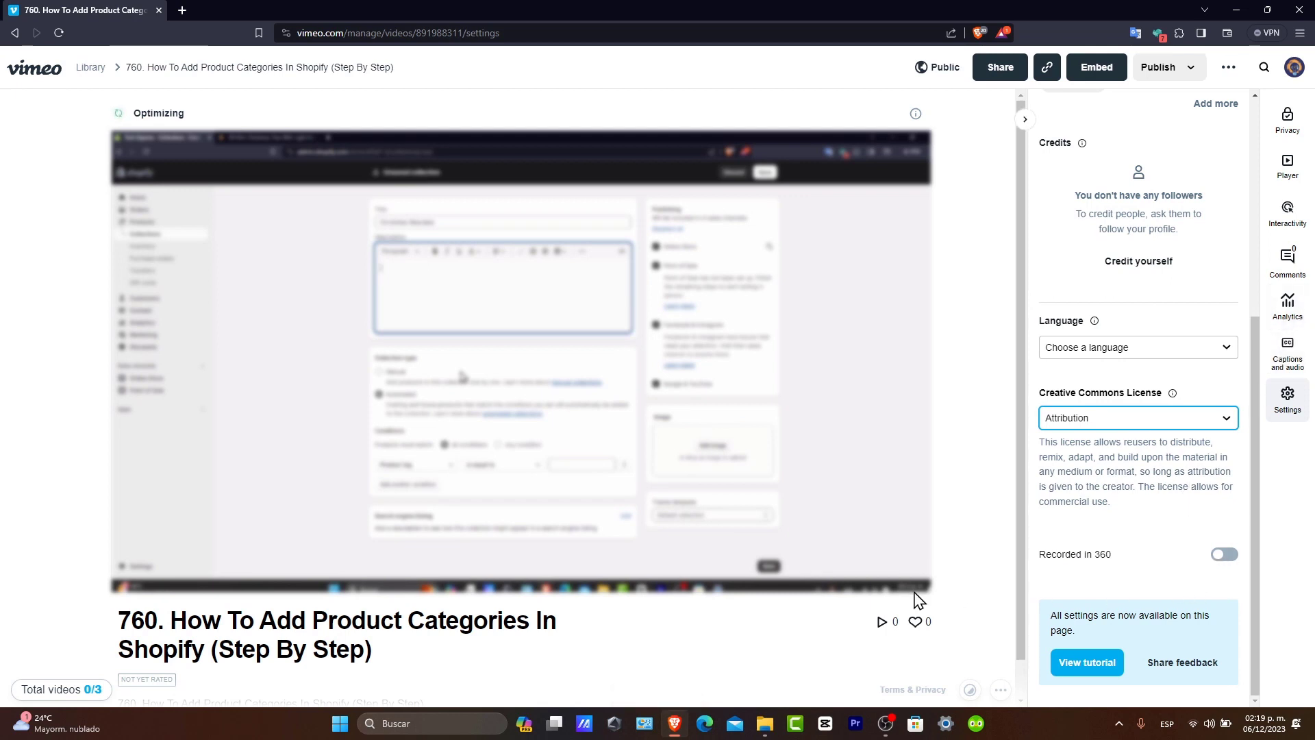
click(1164, 79)
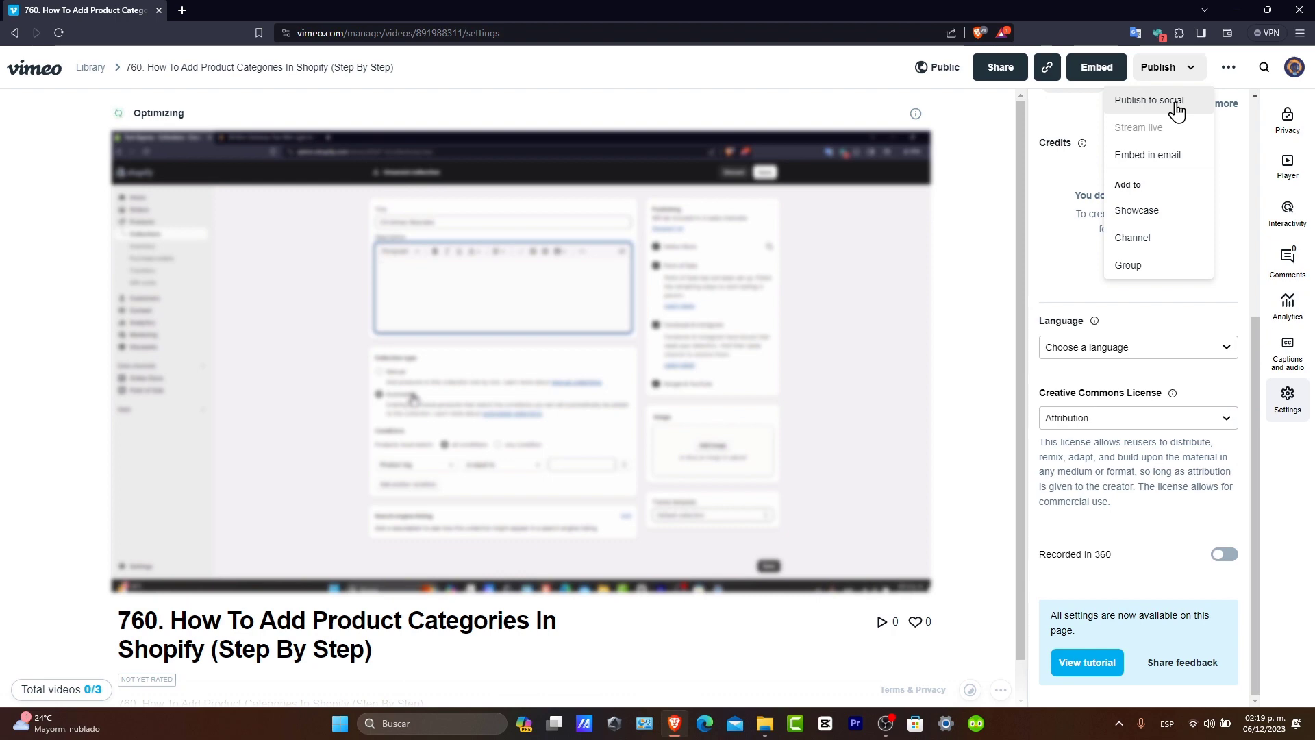
Browse the Facebook, YouTube, Twitter, LinkedIn, Shopify and TikTok publishing destinations without connecting any
click(1176, 110)
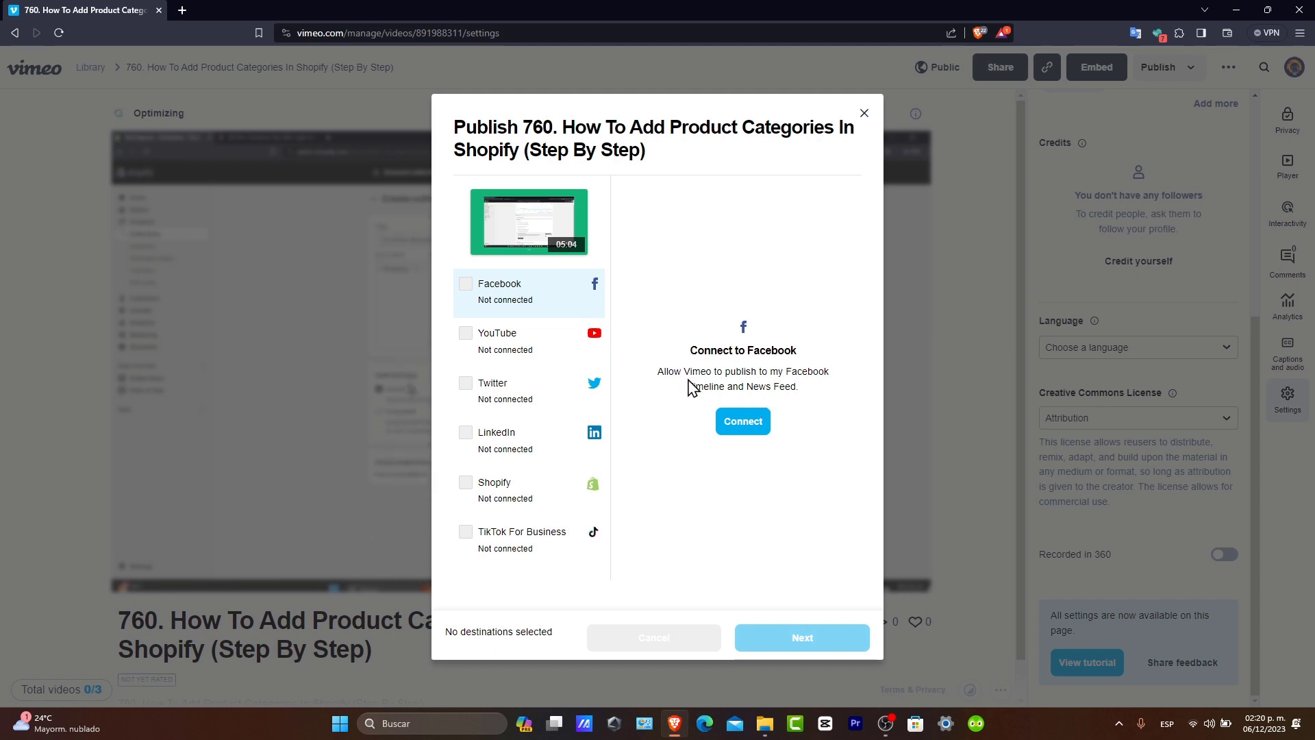
drag(724, 371, 824, 396)
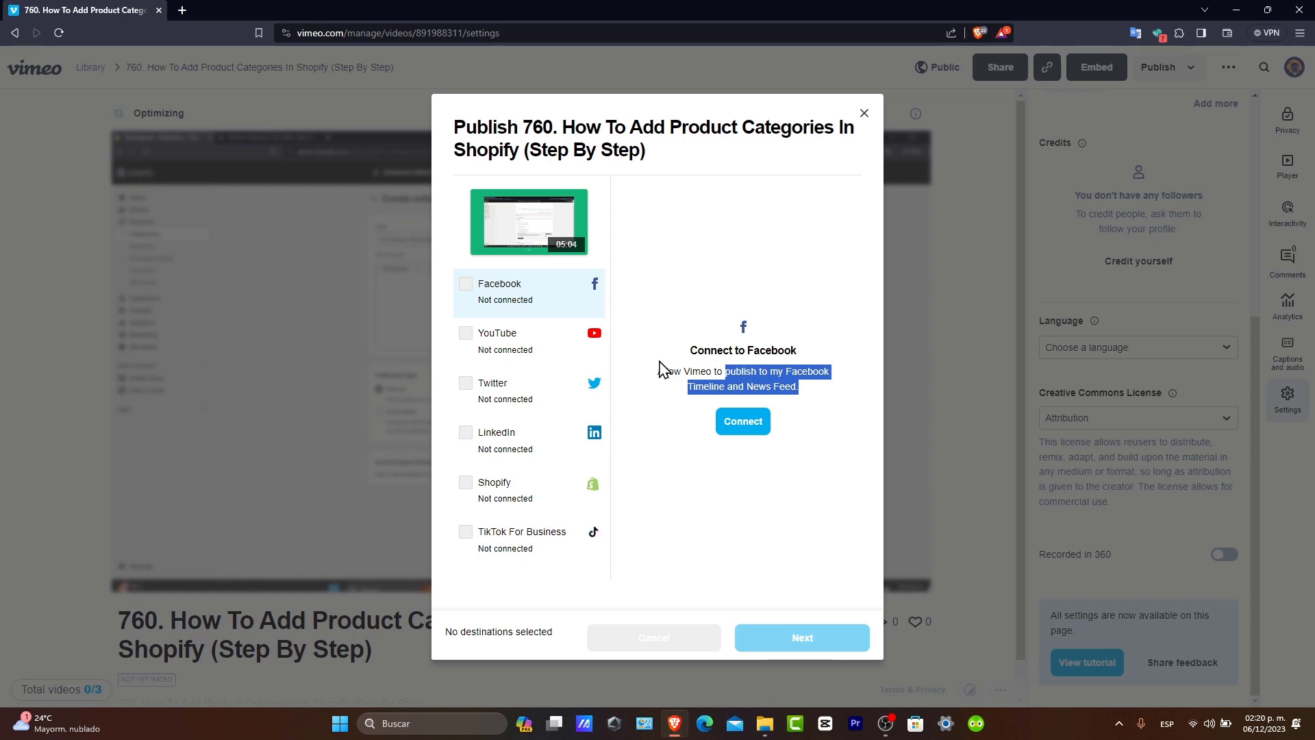
drag(505, 336, 511, 336)
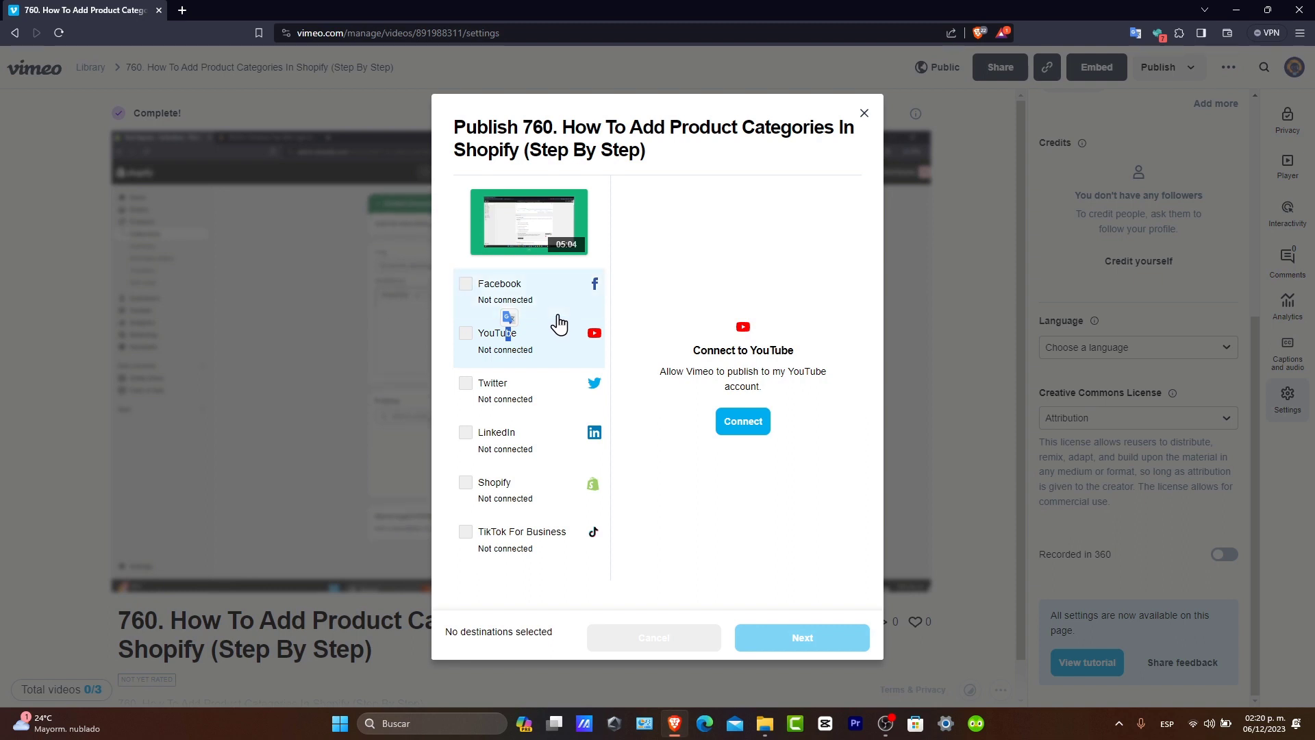
click(552, 389)
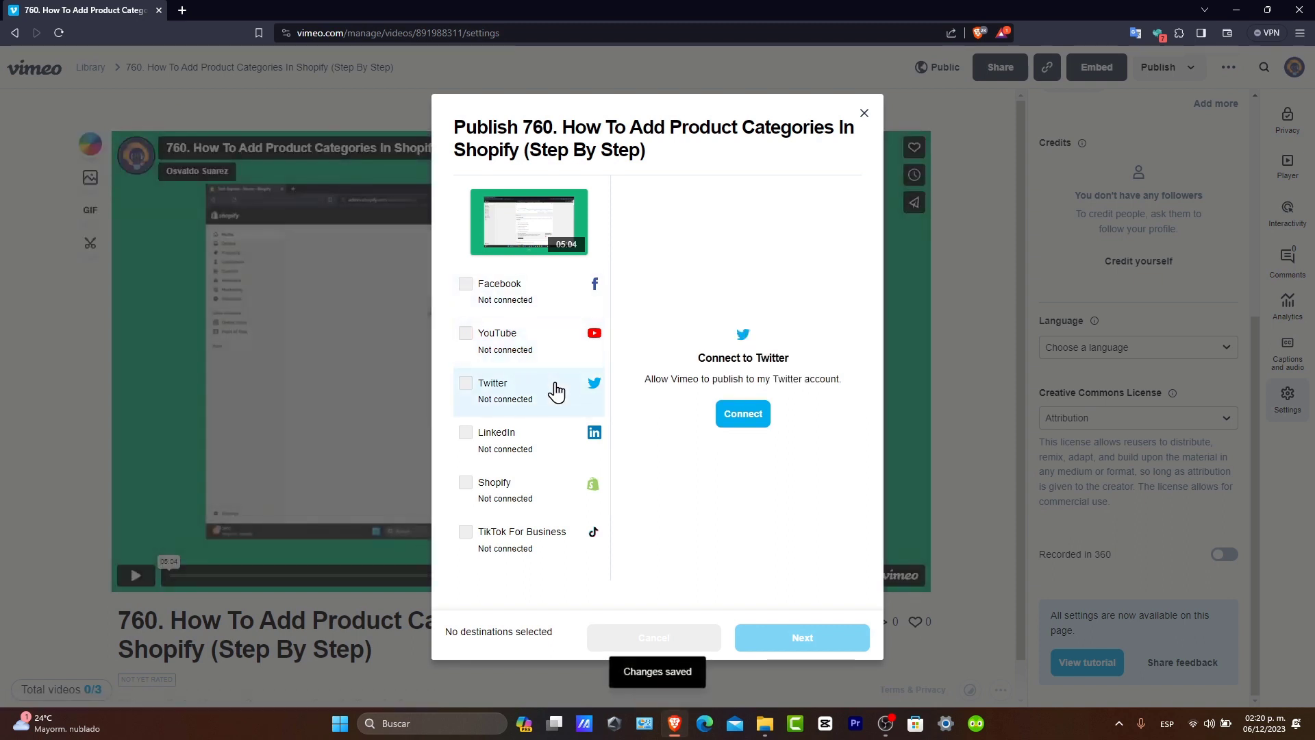
click(544, 438)
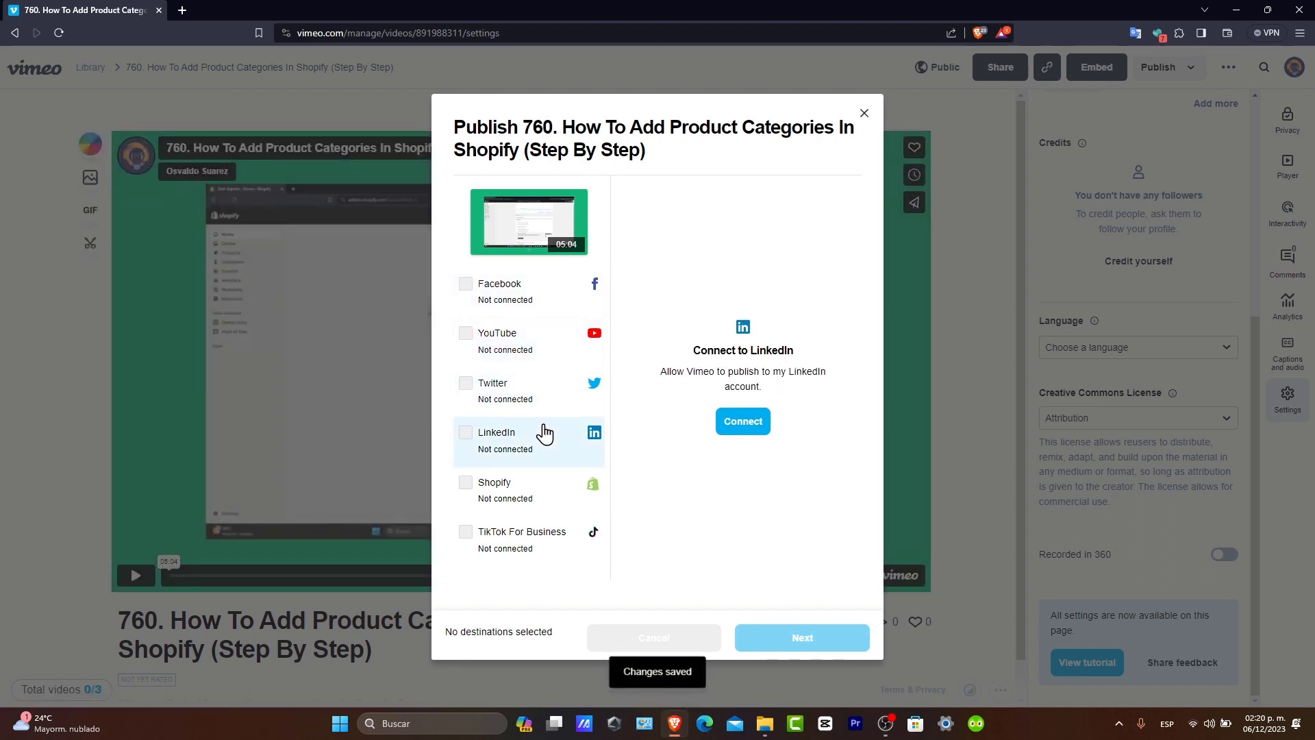
click(546, 488)
click(564, 556)
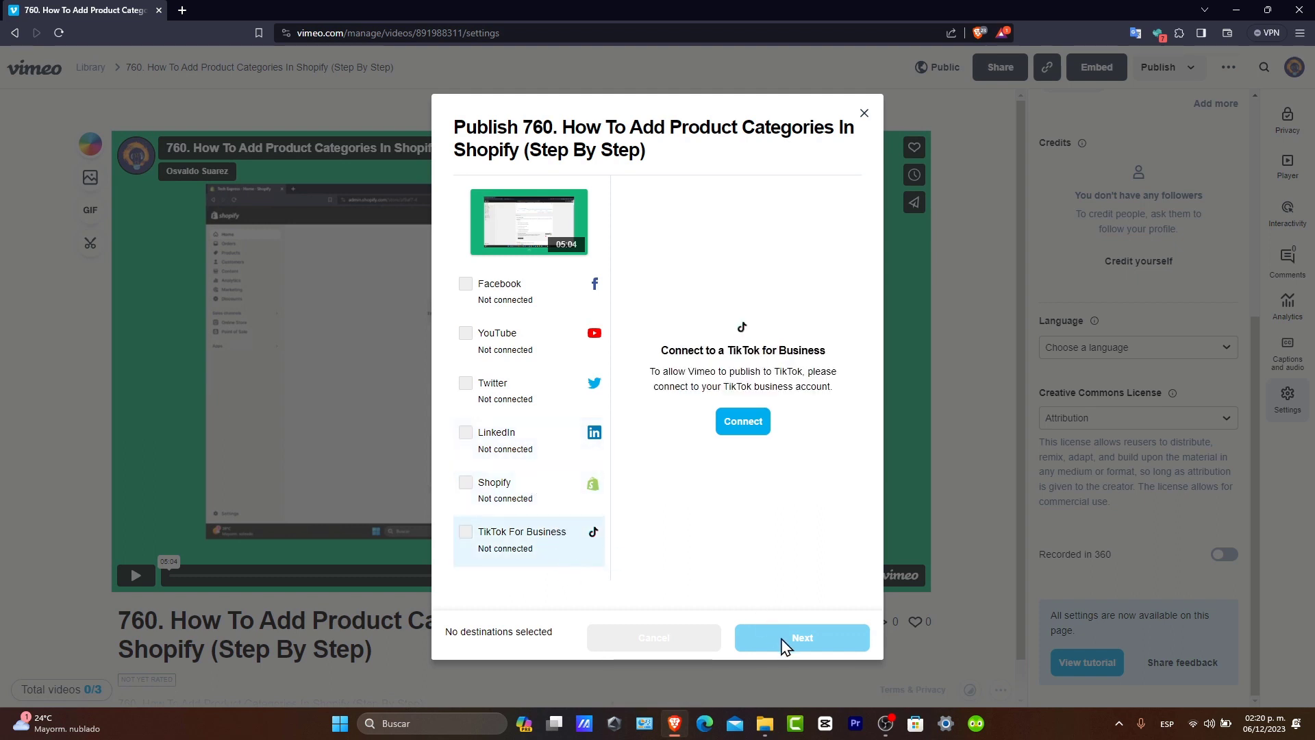
click(548, 306)
click(565, 344)
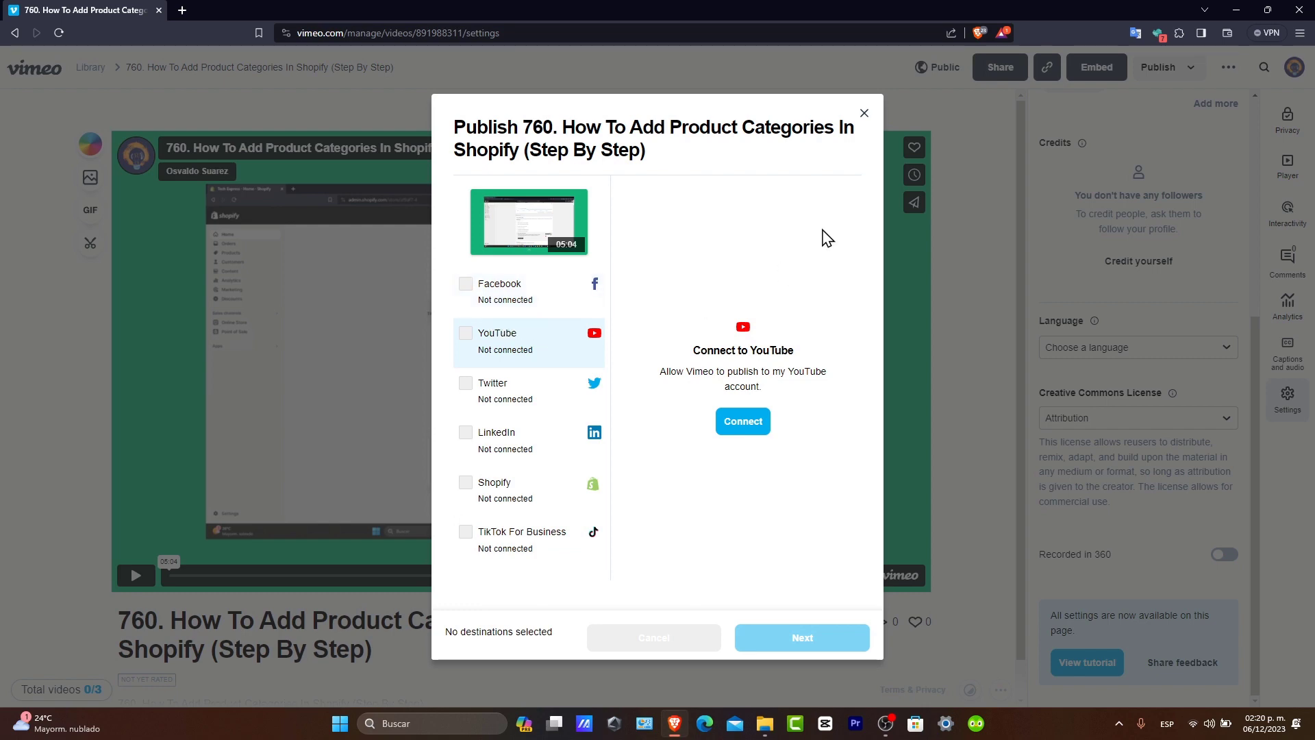
click(863, 114)
click(1295, 66)
Go to the profile, answer 'For professional video work' in Fit your profile, and continue the tour
click(1131, 124)
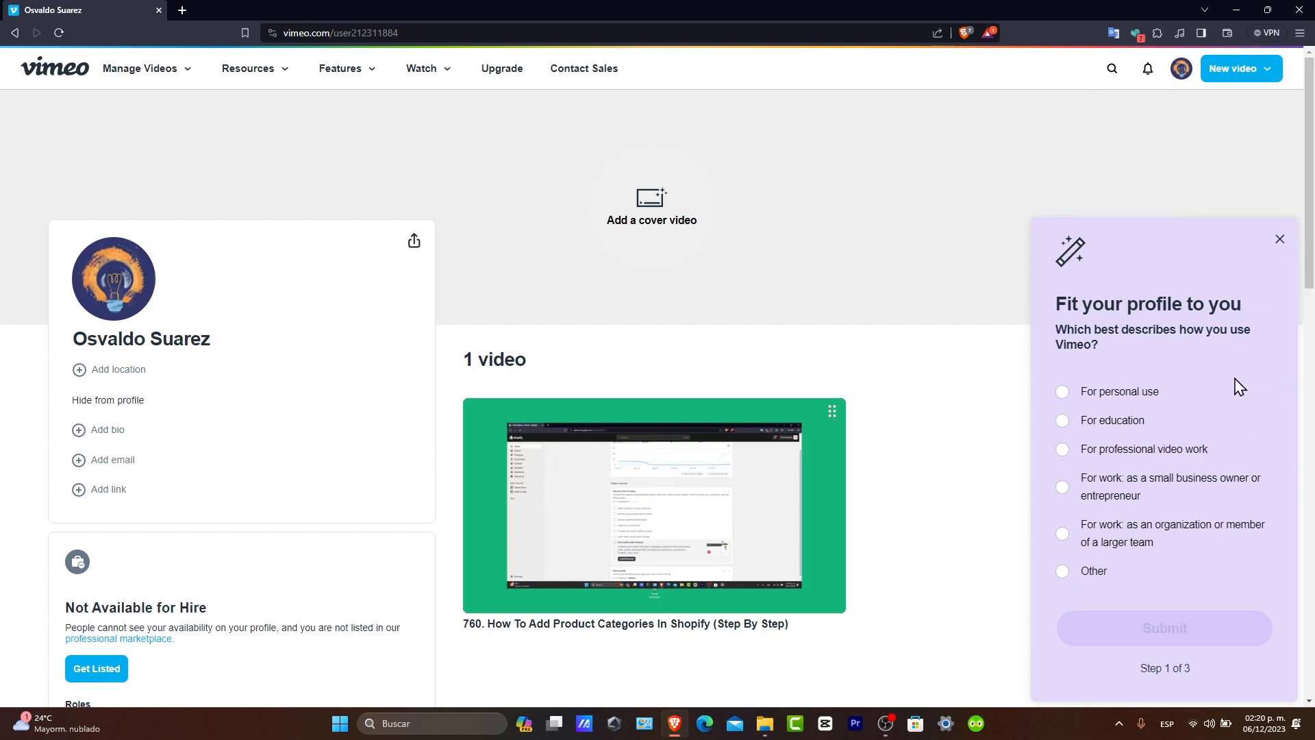
click(1134, 400)
click(1136, 457)
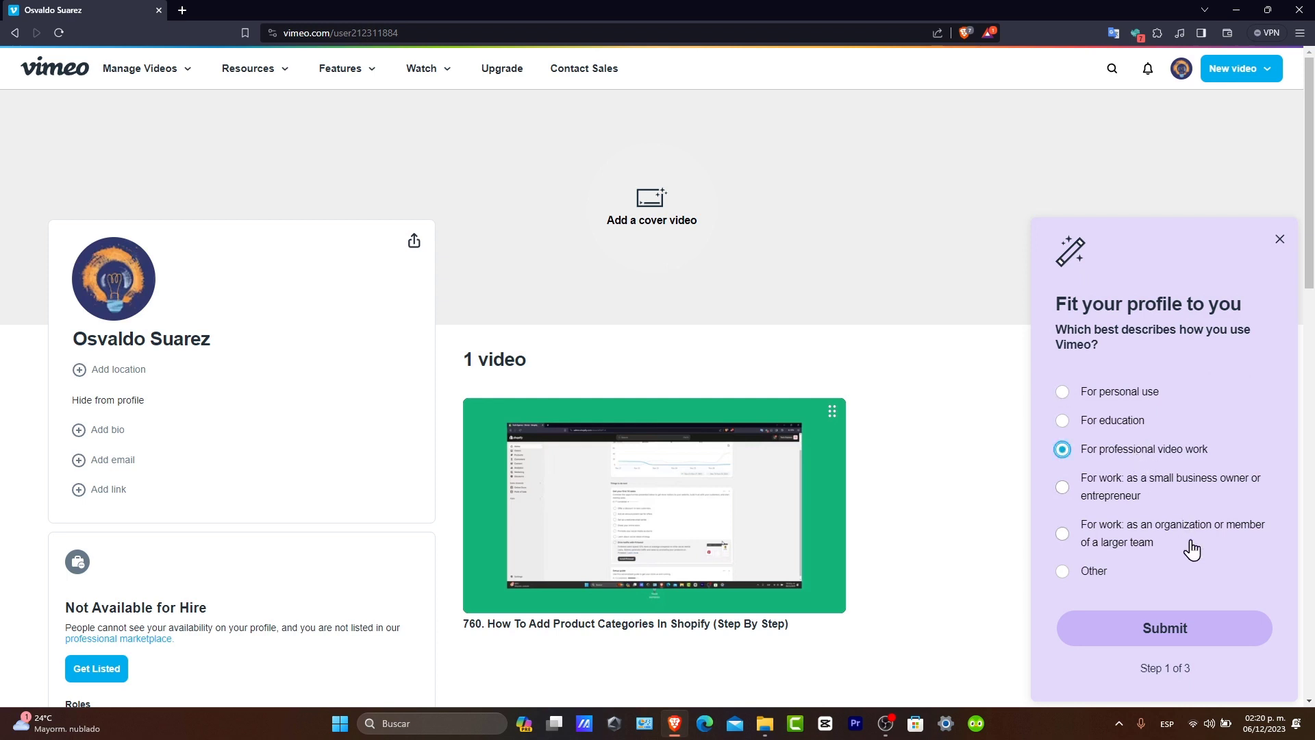
click(1198, 632)
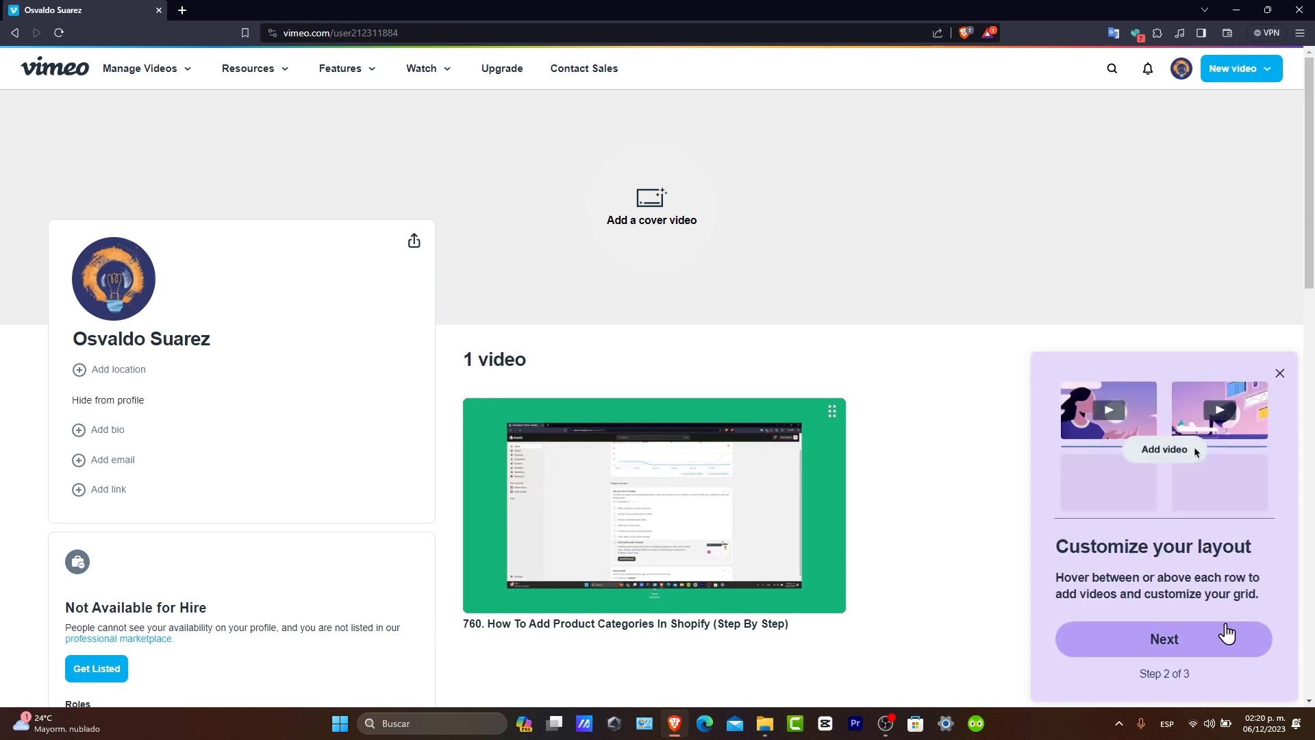
click(1225, 635)
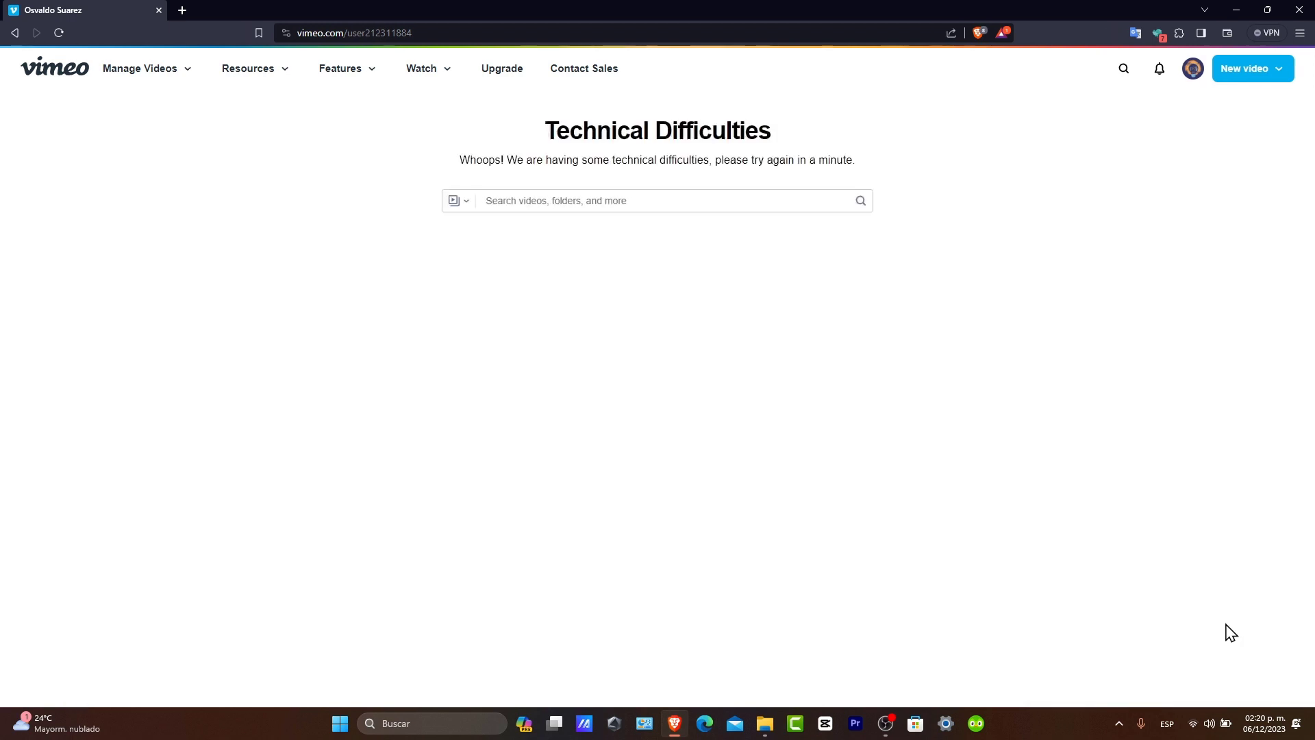
Use the search box to leave the Technical Difficulties page and return to the profile
click(646, 200)
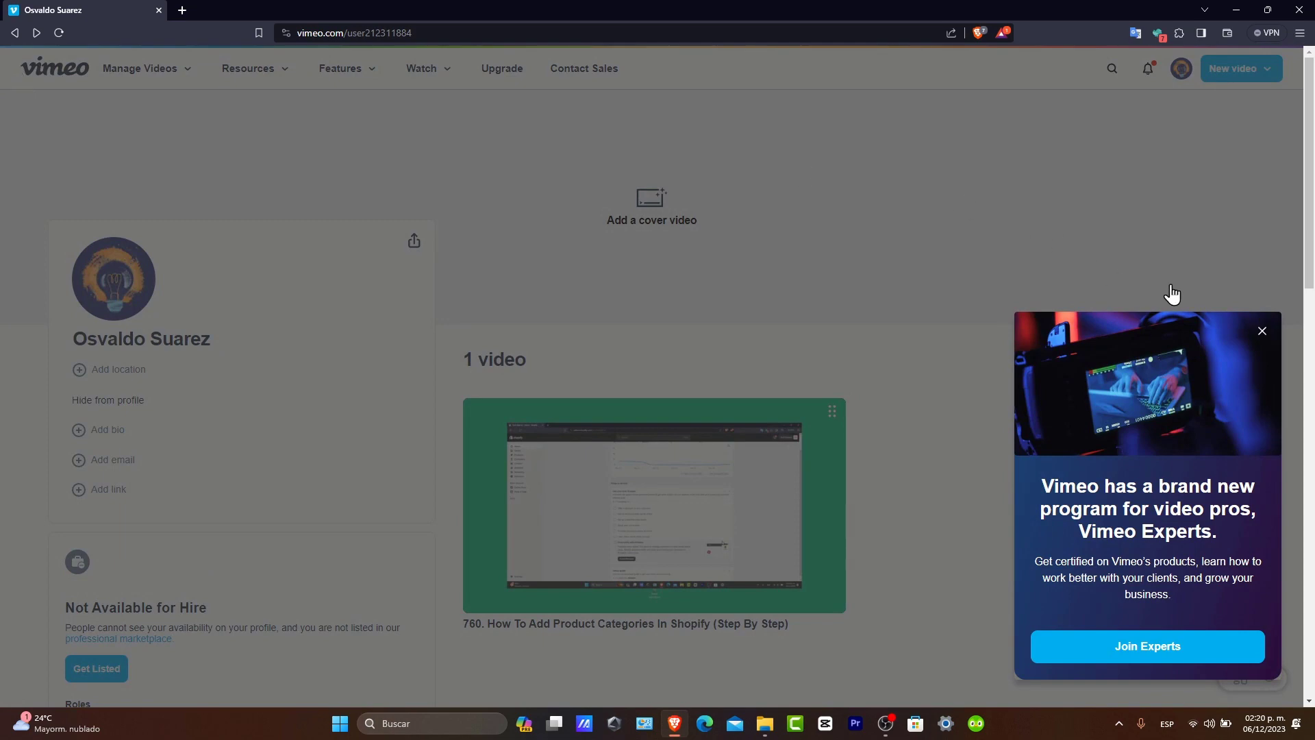
Dismiss the Vimeo Experts promotion and choose the Shopify tutorial as the profile cover video
click(1261, 333)
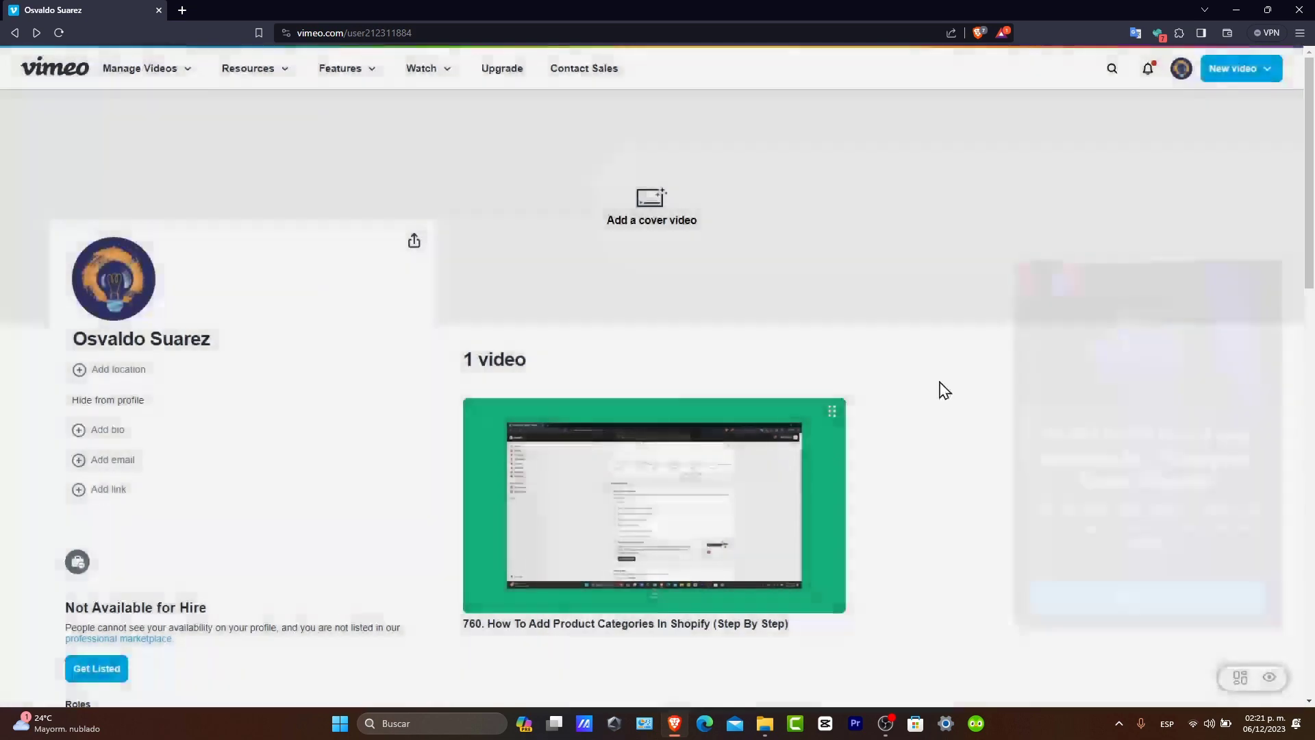
click(654, 206)
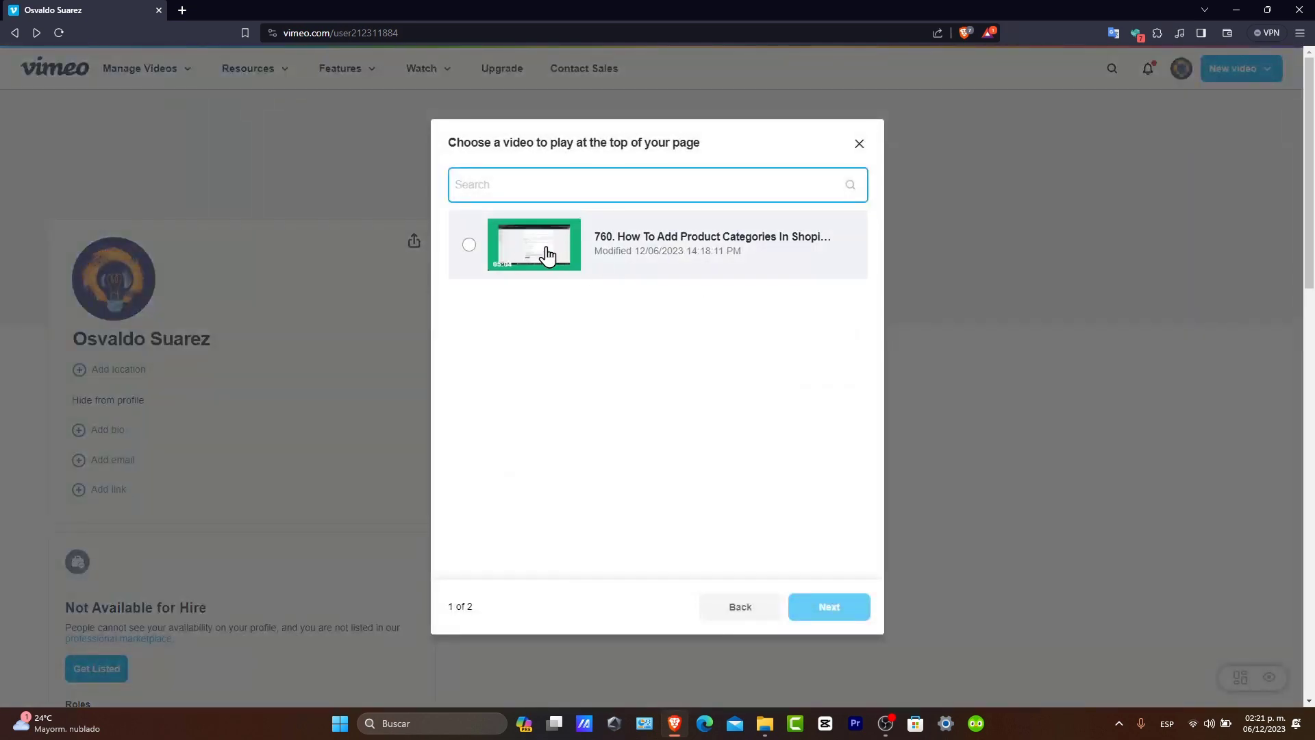
click(537, 248)
click(815, 611)
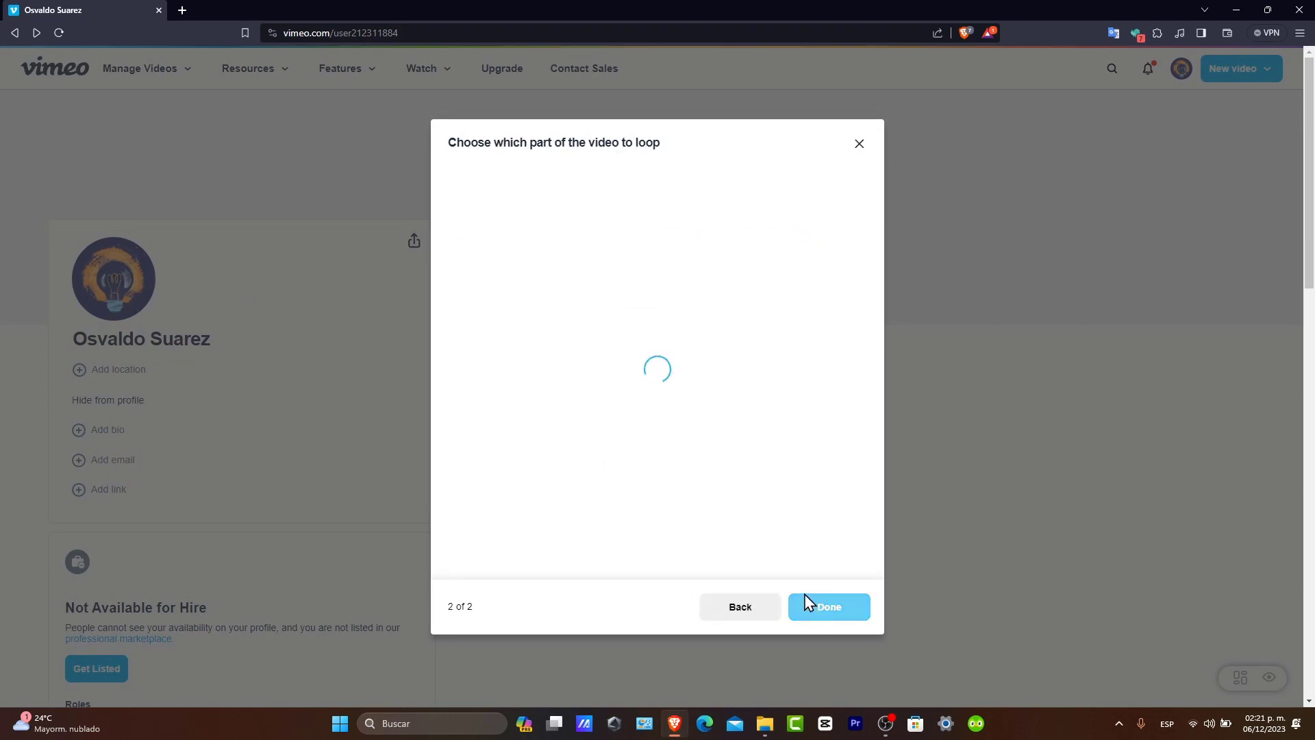